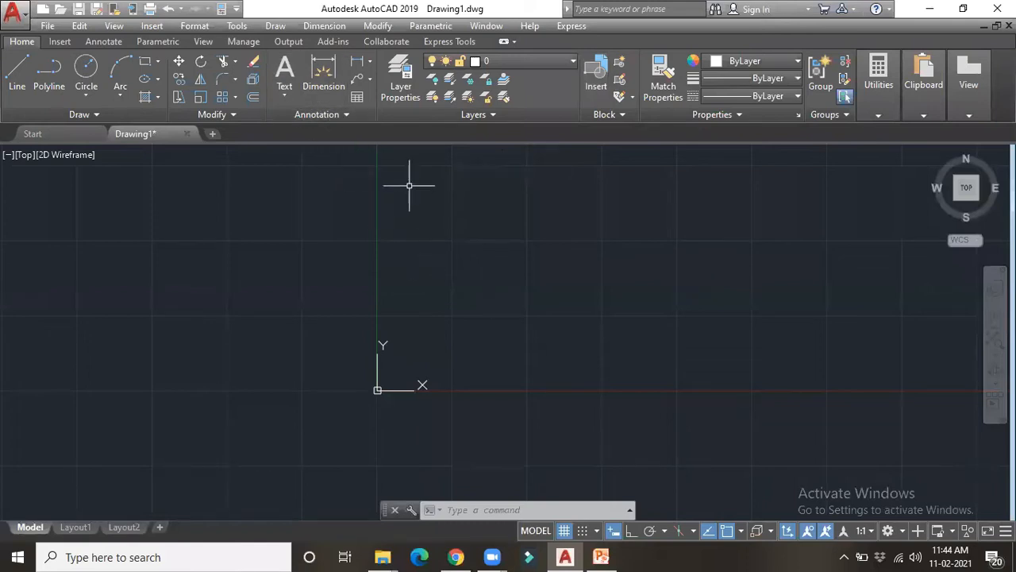
- Start a single-line text at about X 75, Y 50, with height 10 and rotation angle 0
{"action": "left_click", "coordinate": [286, 94]}
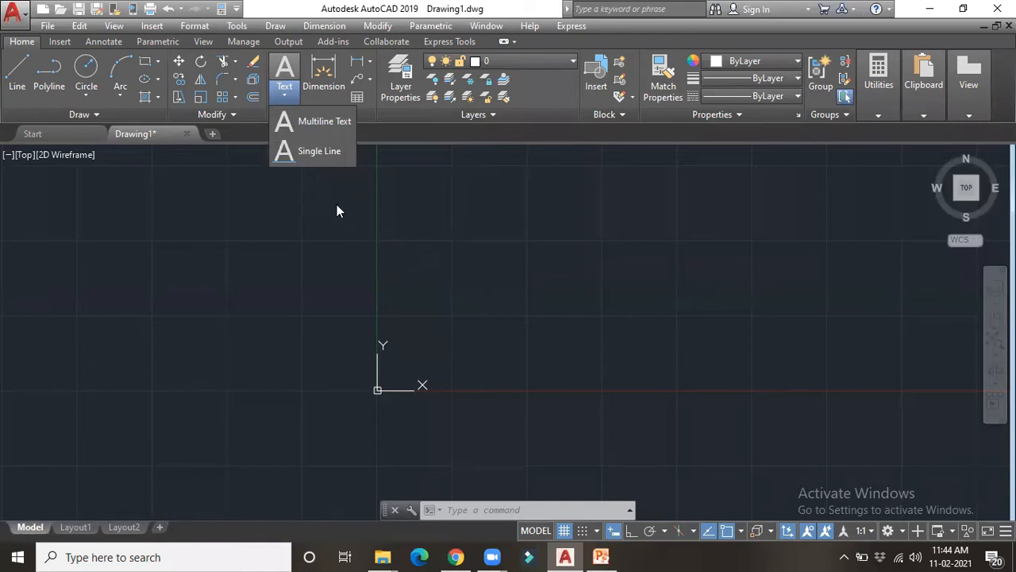
{"action": "left_click", "coordinate": [310, 151]}
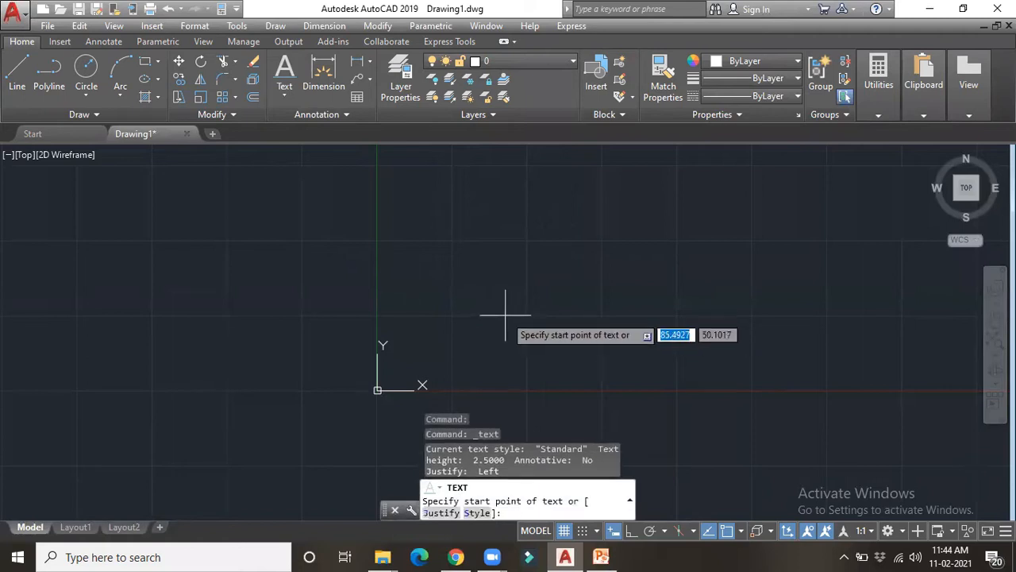
{"action": "scroll", "coordinate": [488, 316], "scroll_direction": "up", "scroll_amount": 4}
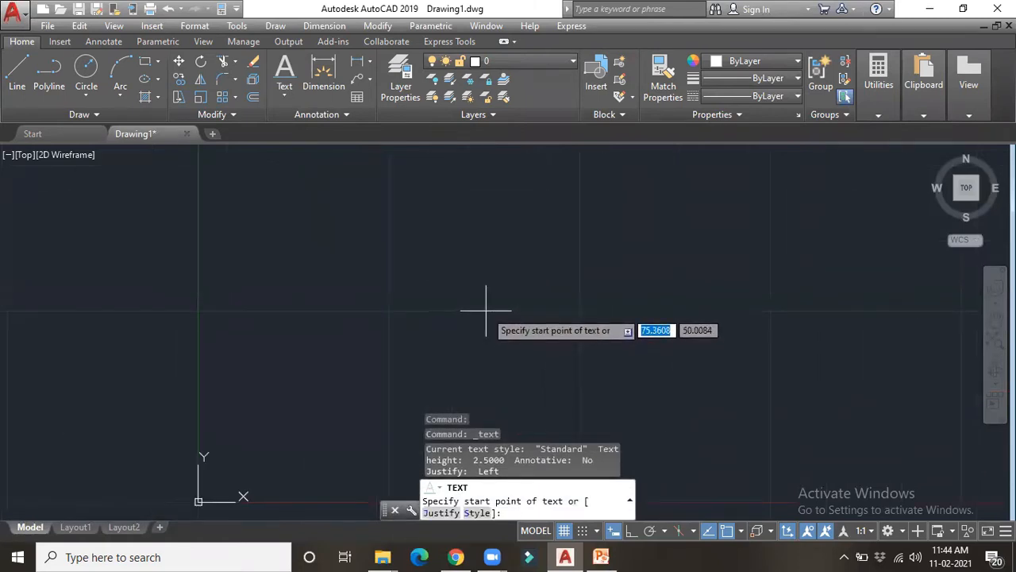
{"action": "left_click", "coordinate": [486, 311]}
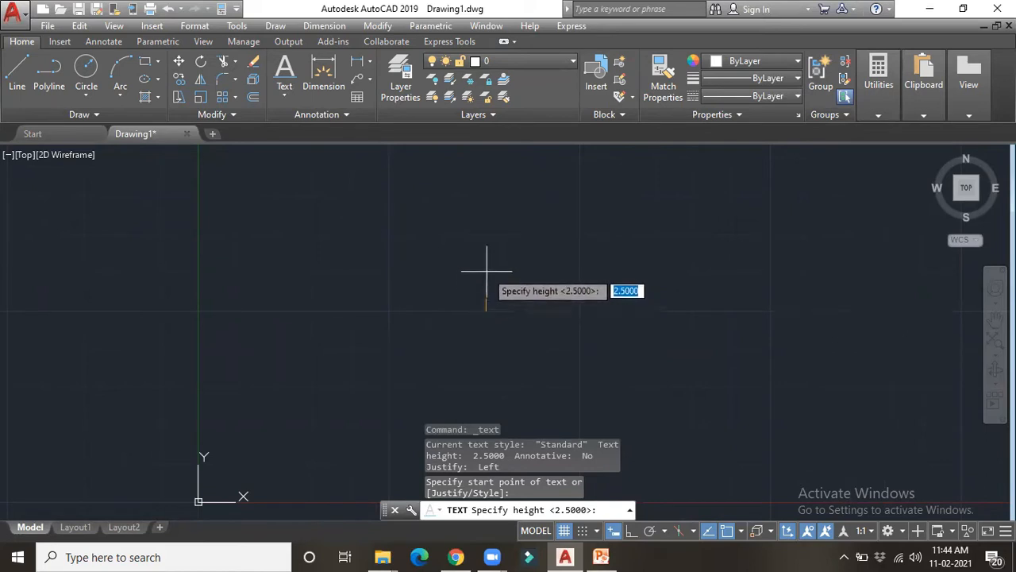
{"action": "key", "text": "BackSpace"}
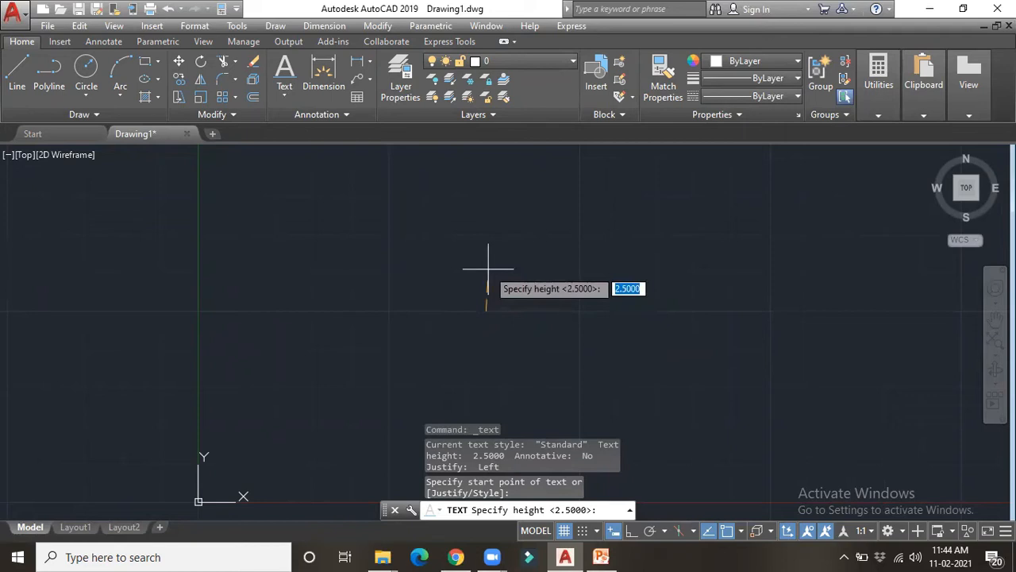
{"action": "type", "text": "10"}
{"action": "key", "text": "Return"}
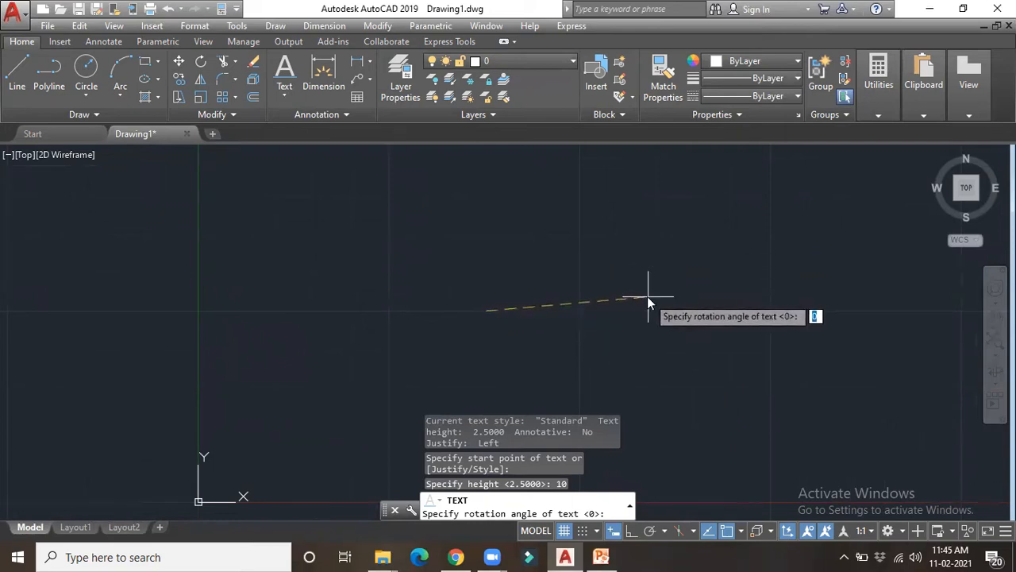
{"action": "key", "text": "Return"}
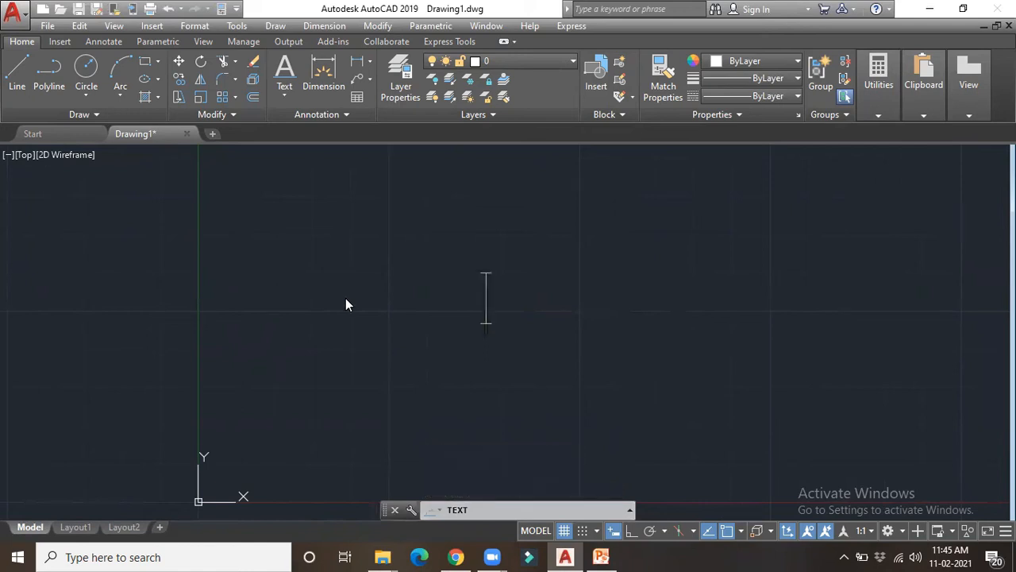
- Enter SAMPLE as the single-line text's content and finish the text
{"action": "type", "text": "SA"}
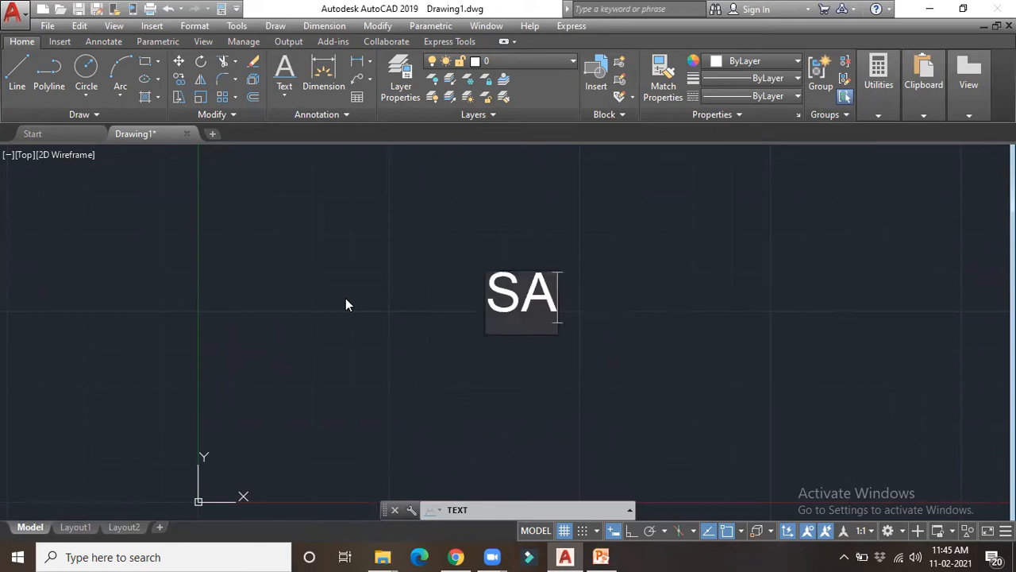
{"action": "type", "text": "MPLE"}
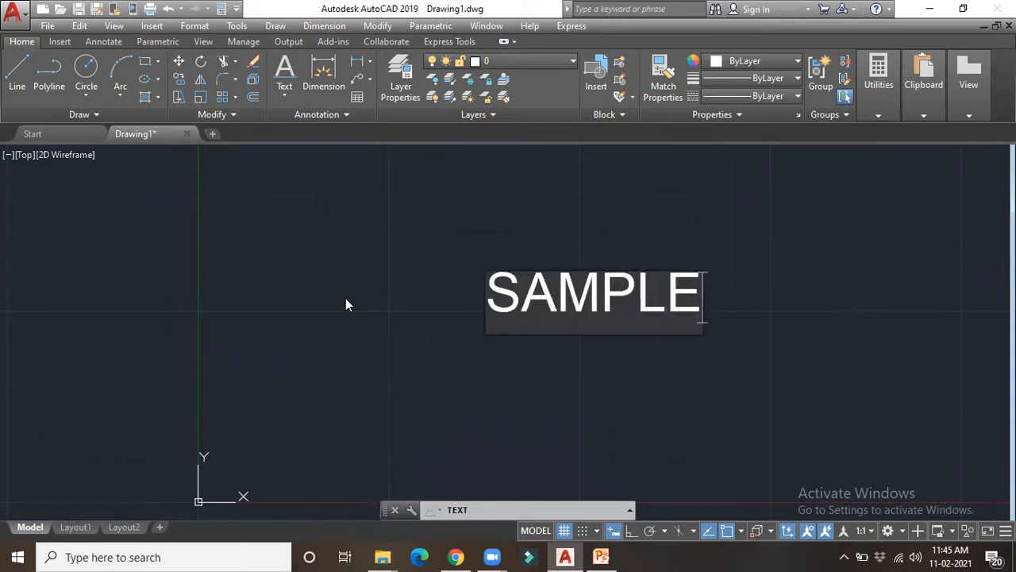
{"action": "key", "text": "Return"}
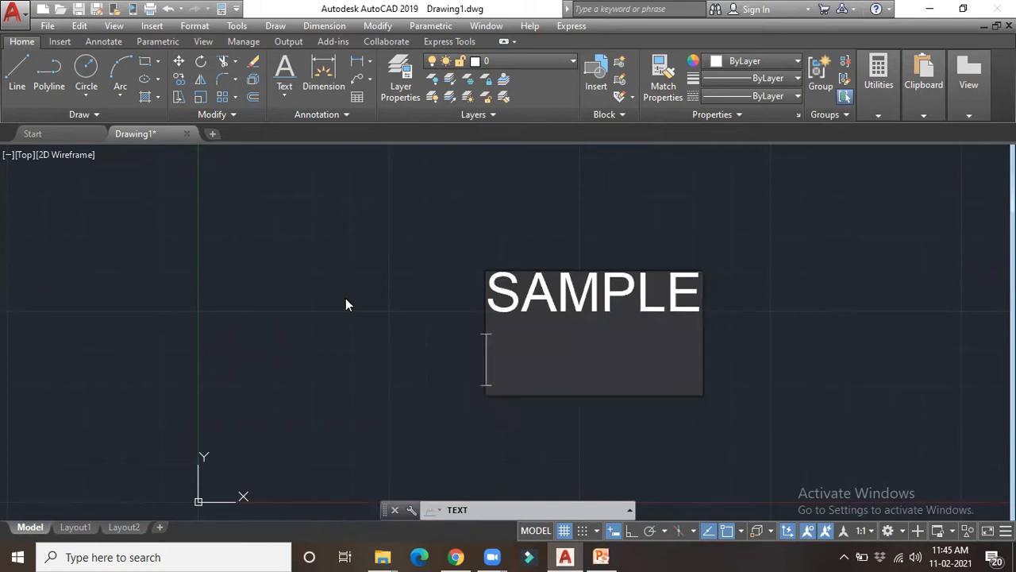
{"action": "left_click", "coordinate": [354, 296]}
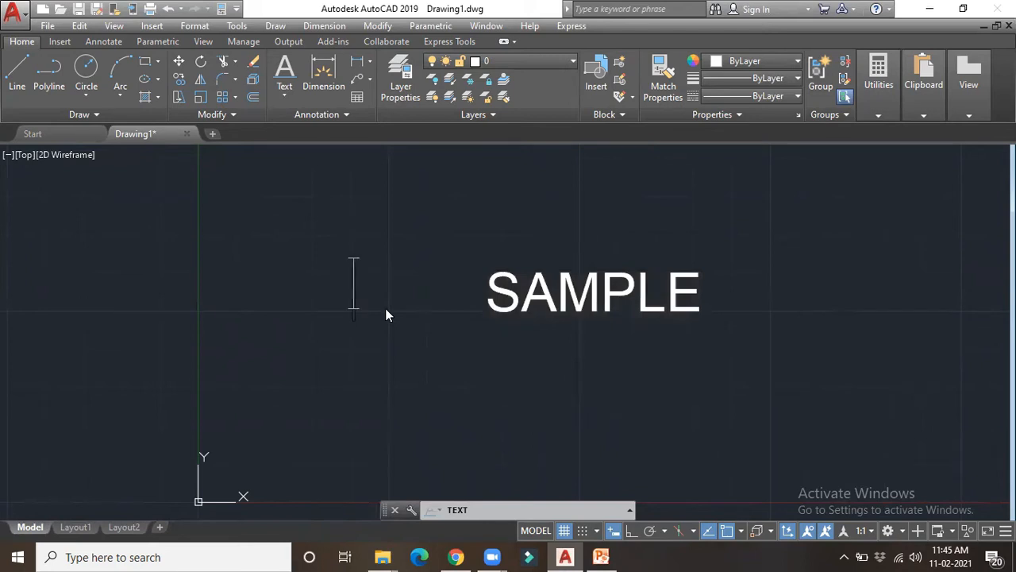
{"action": "key", "text": "Escape"}
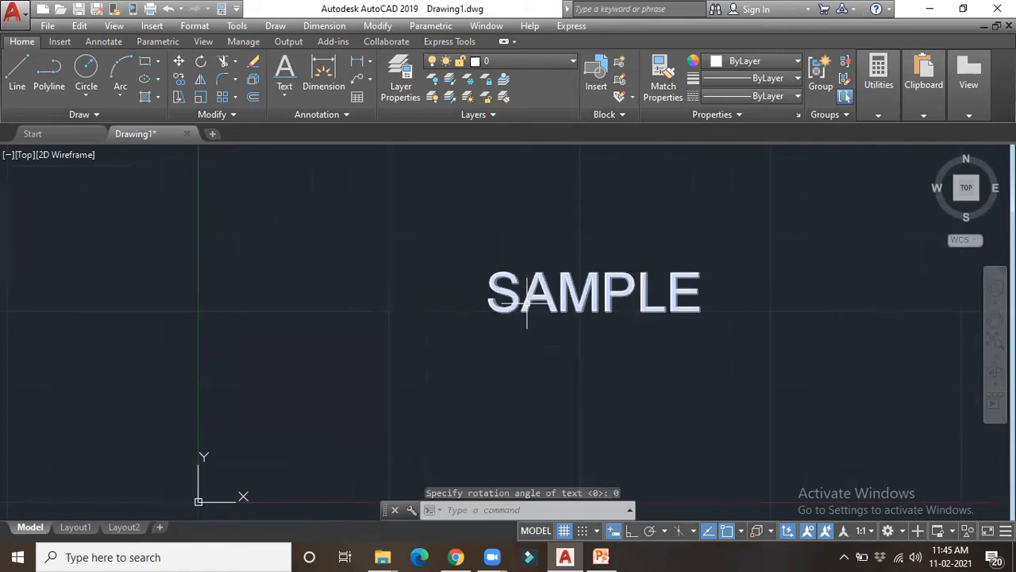
- Open the SAMPLE text for in-place editing, place the cursor between A and M, and exit the editing
{"action": "left_click", "coordinate": [596, 313]}
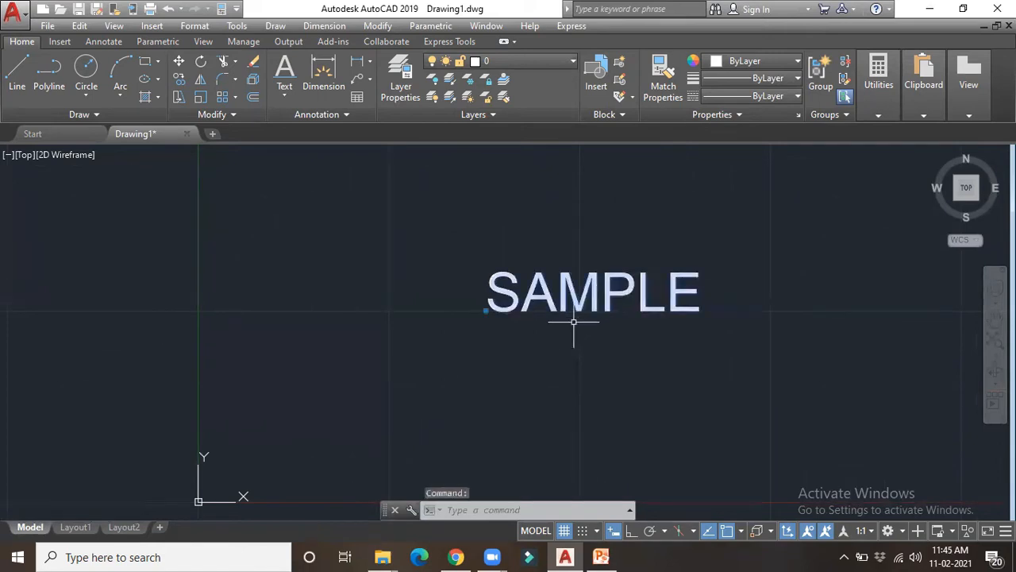
{"action": "scroll", "coordinate": [582, 312], "scroll_direction": "up", "scroll_amount": 2}
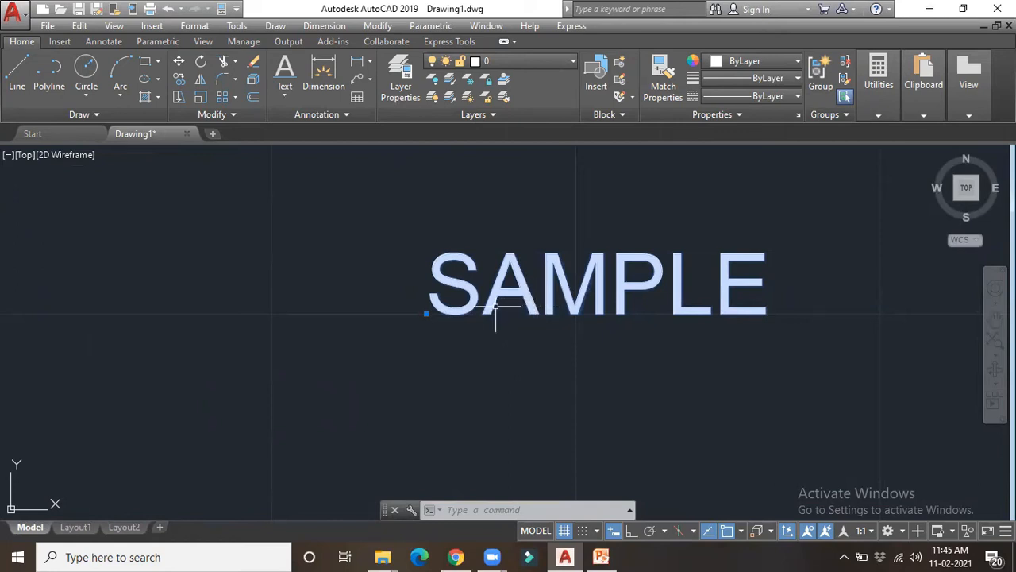
{"action": "left_click", "coordinate": [551, 293]}
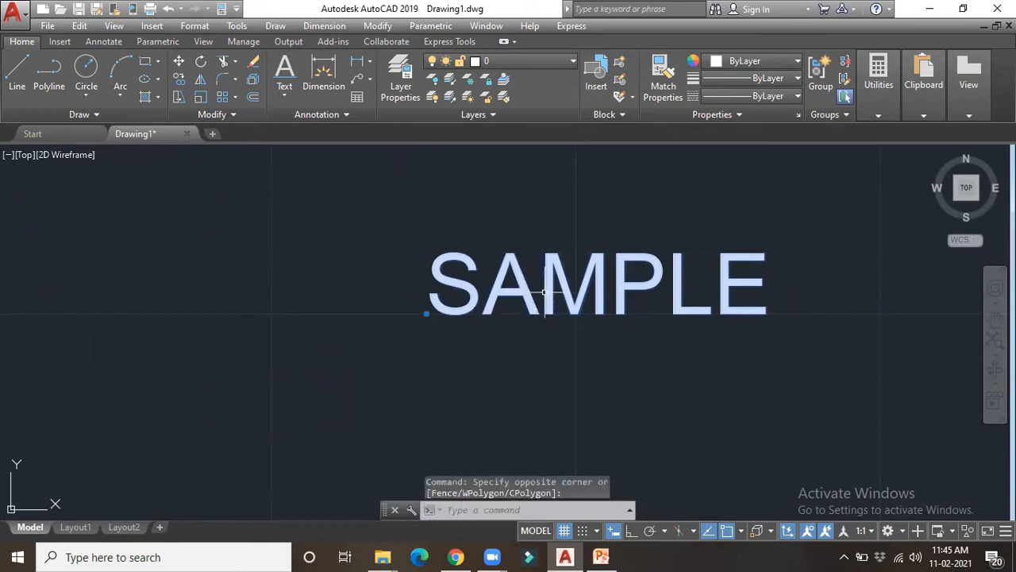
{"action": "left_click", "coordinate": [553, 302]}
{"action": "double_click", "coordinate": [552, 302]}
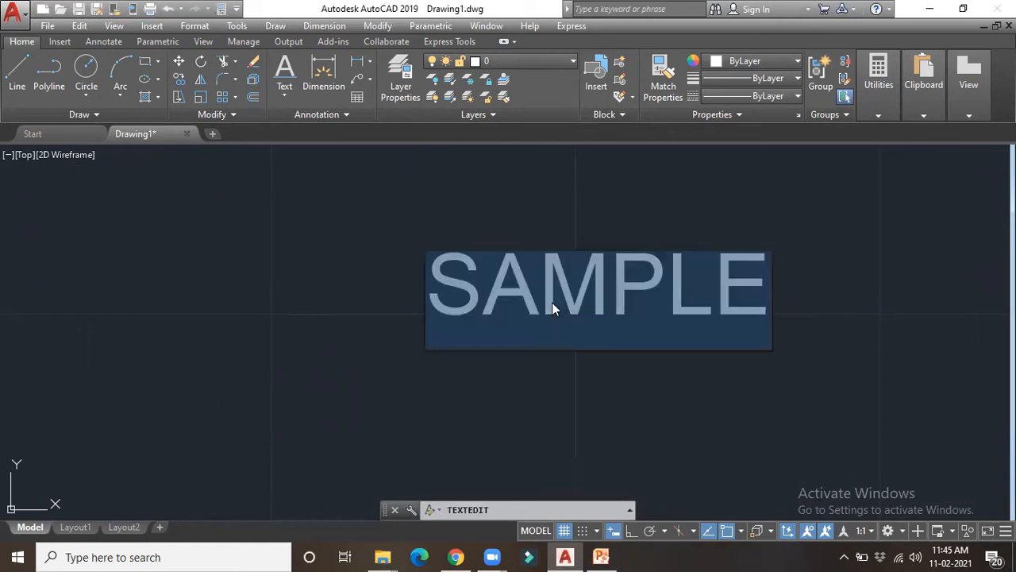
{"action": "left_click", "coordinate": [542, 292]}
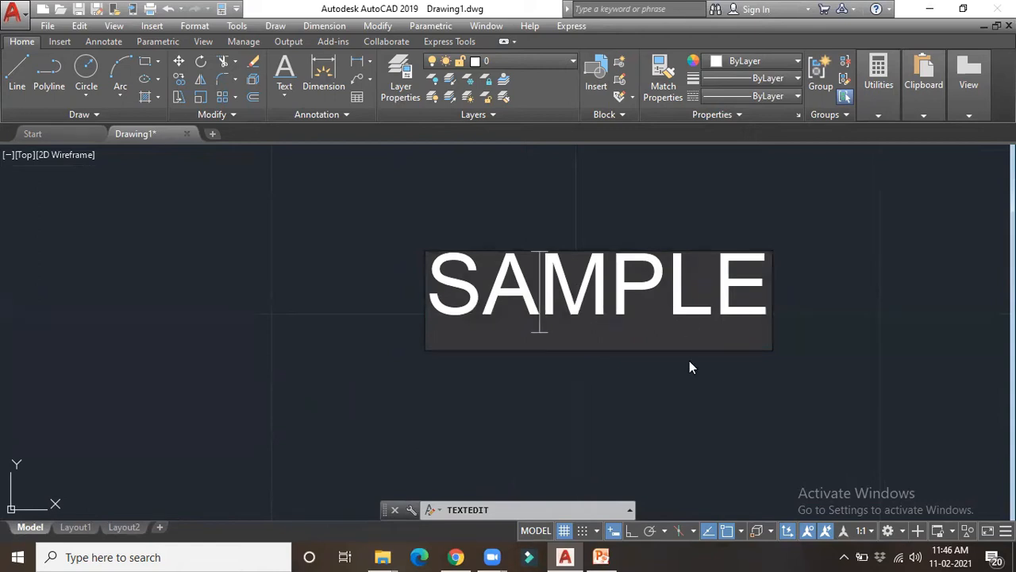
{"action": "left_click", "coordinate": [681, 379]}
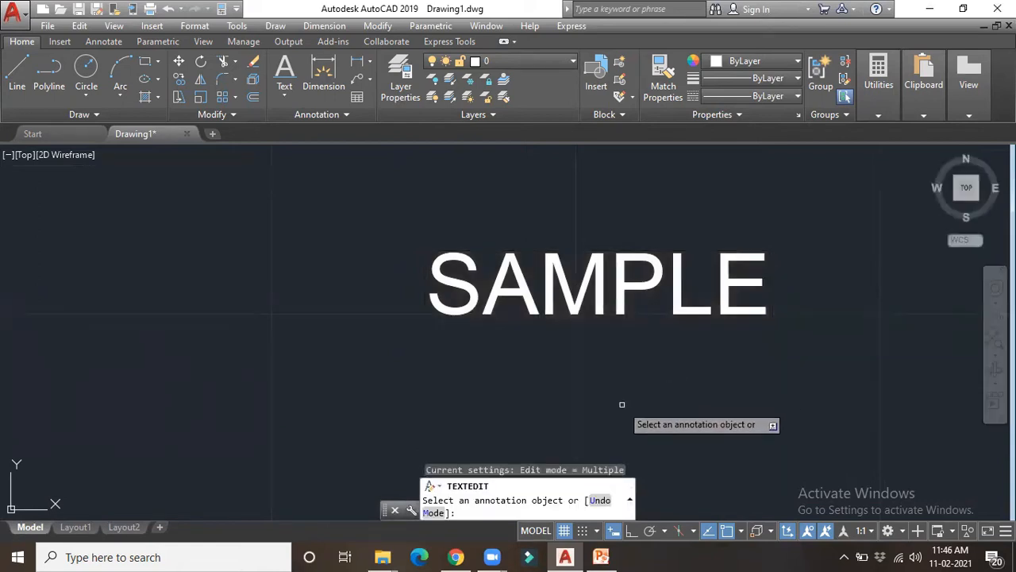
{"action": "key", "text": "Escape"}
- Start a multiline text and draw its bounding box above the SAMPLE text
{"action": "scroll", "coordinate": [568, 364], "scroll_direction": "down", "scroll_amount": 2}
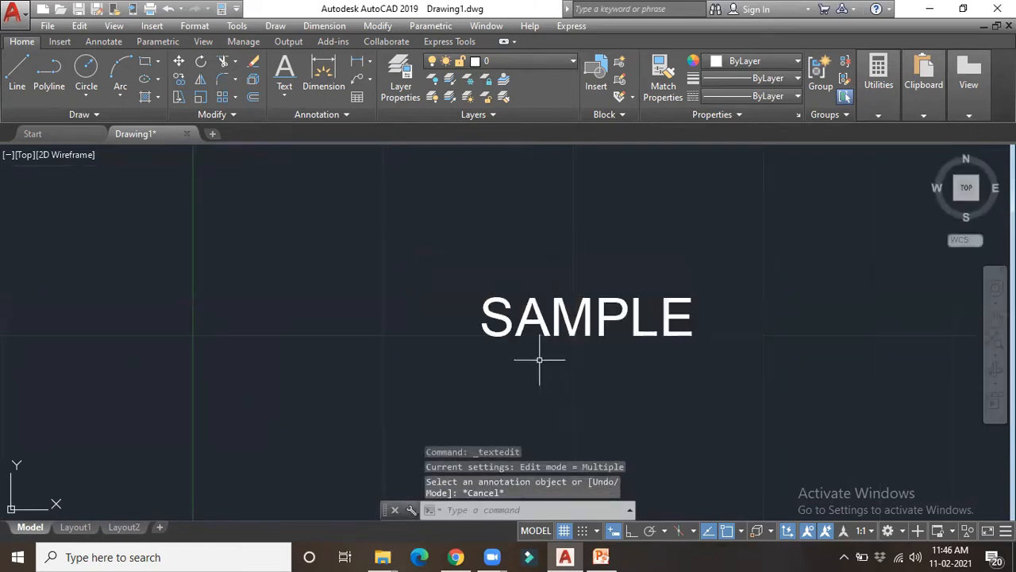
{"action": "scroll", "coordinate": [427, 298], "scroll_direction": "down", "scroll_amount": 2}
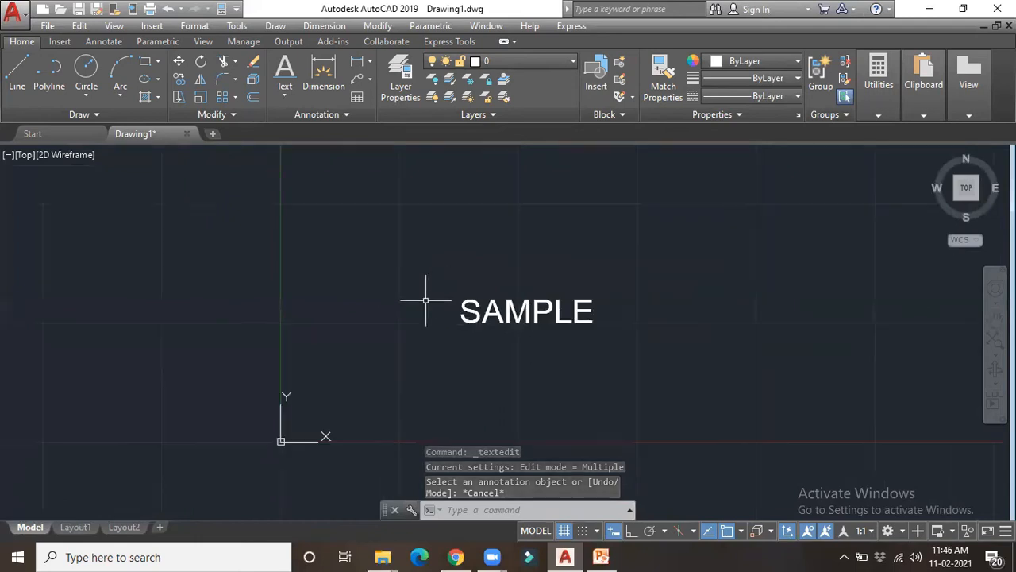
{"action": "scroll", "coordinate": [473, 331], "scroll_direction": "up", "scroll_amount": 2}
{"action": "scroll", "coordinate": [465, 328], "scroll_direction": "down", "scroll_amount": 2}
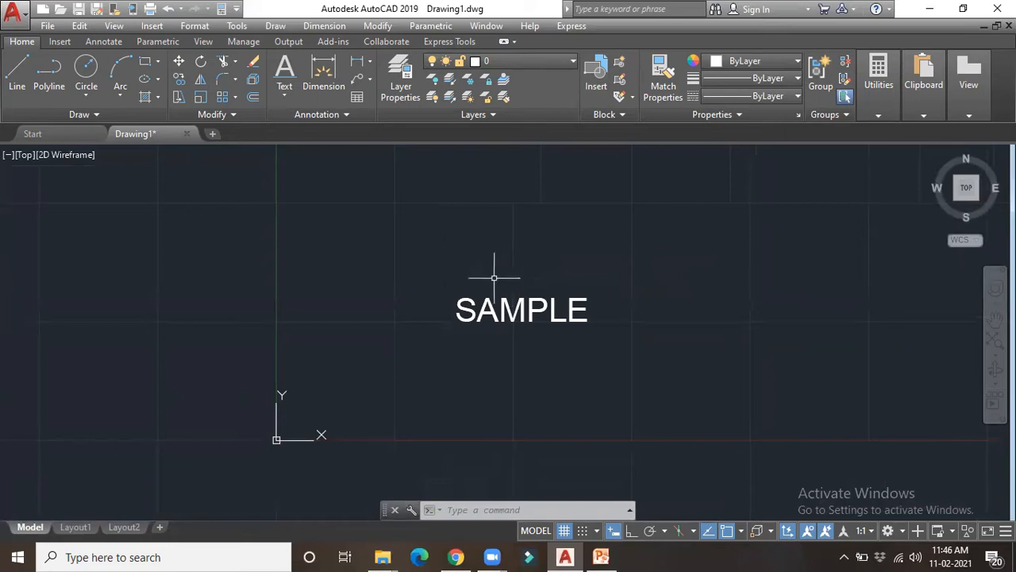
{"action": "left_click", "coordinate": [290, 95]}
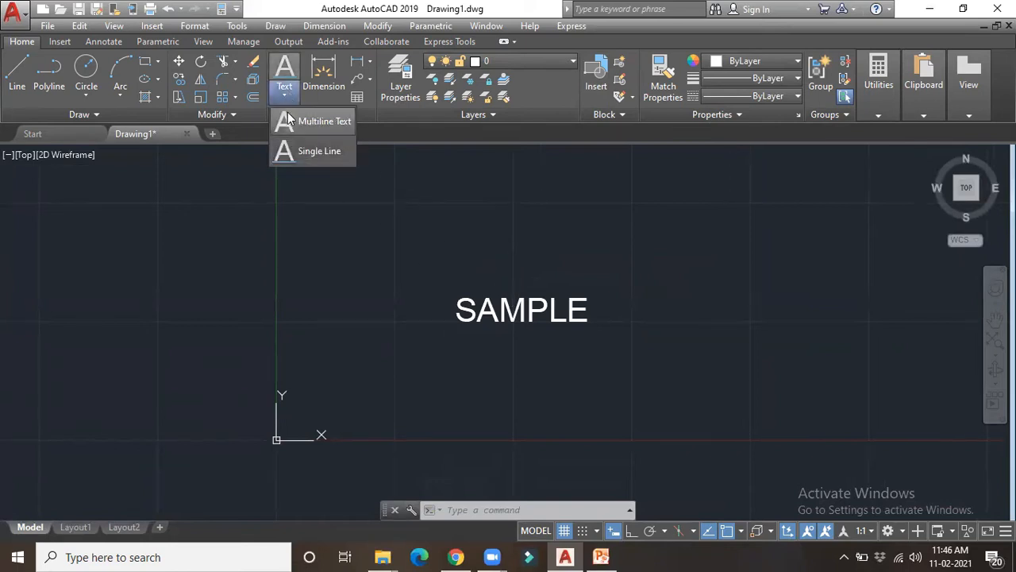
{"action": "left_click", "coordinate": [291, 119]}
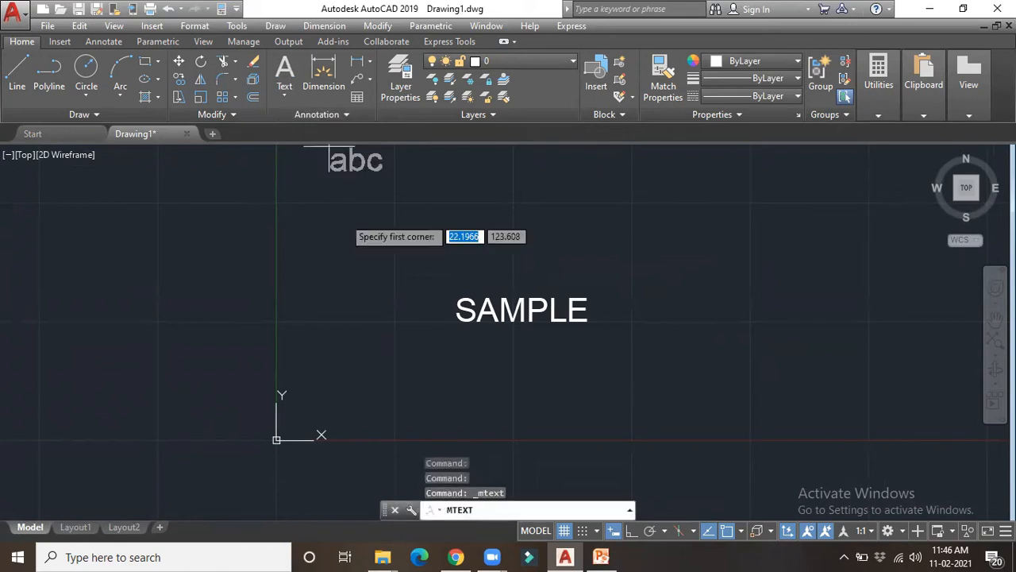
{"action": "scroll", "coordinate": [547, 214], "scroll_direction": "up", "scroll_amount": 2}
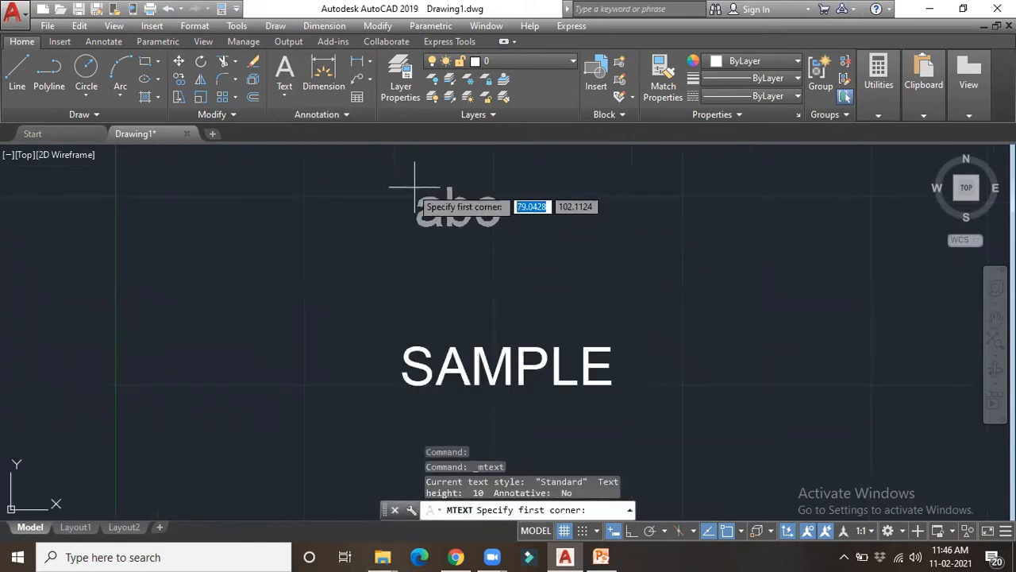
{"action": "left_click", "coordinate": [386, 191]}
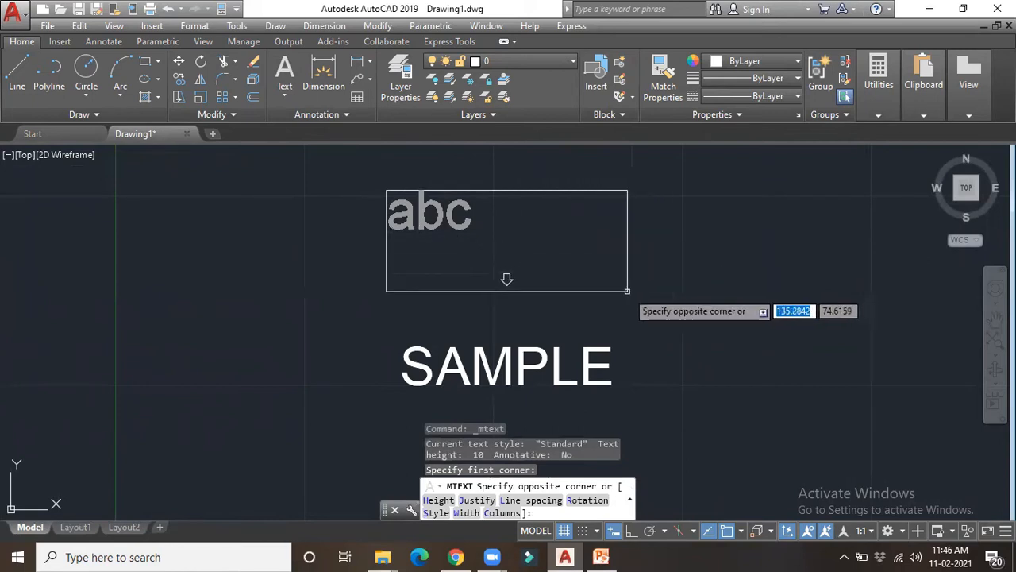
{"action": "left_click", "coordinate": [583, 284]}
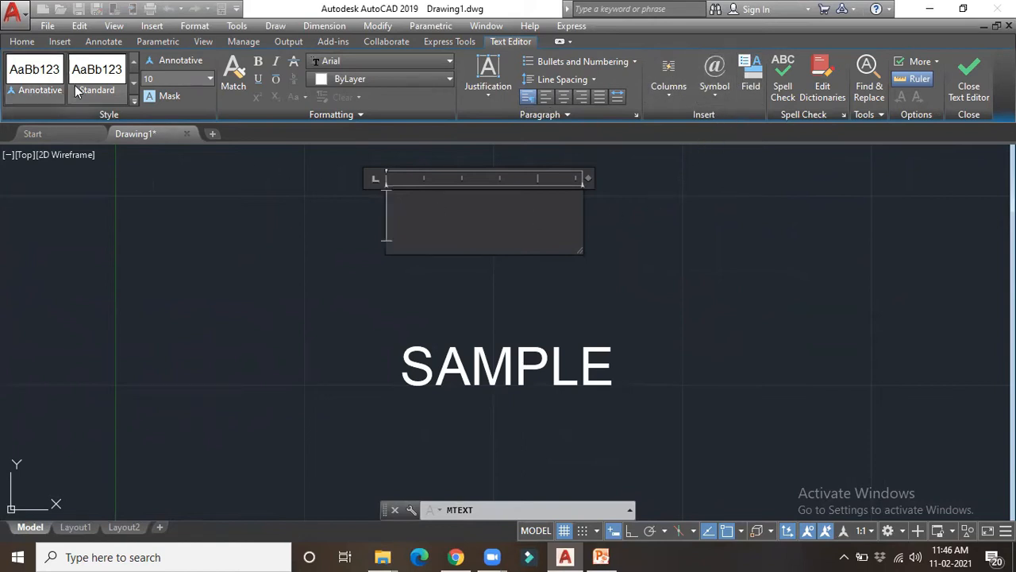
- Choose the Standard text style for the multiline text and set its height to 15
{"action": "left_click", "coordinate": [133, 100]}
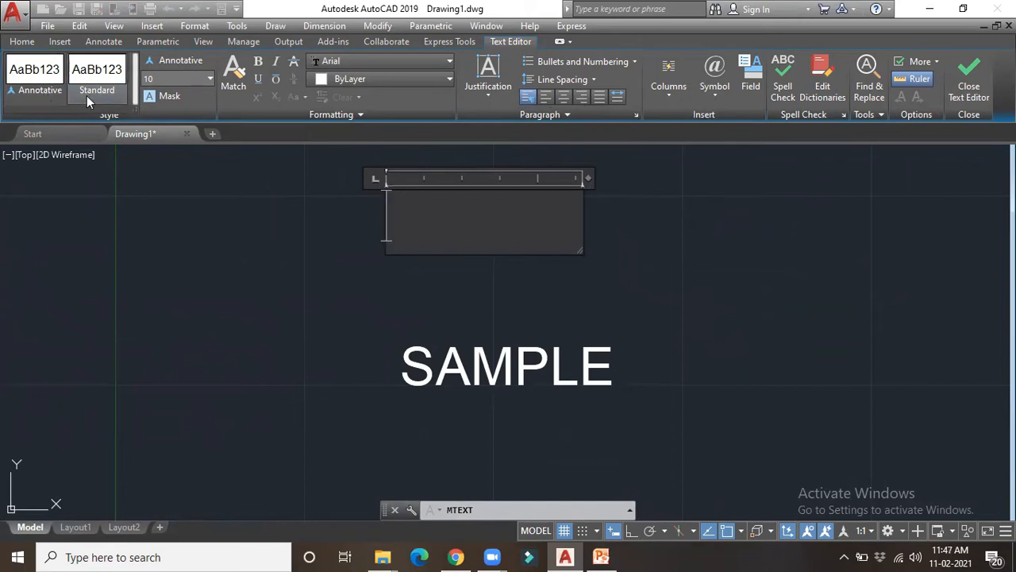
{"action": "left_click", "coordinate": [99, 101]}
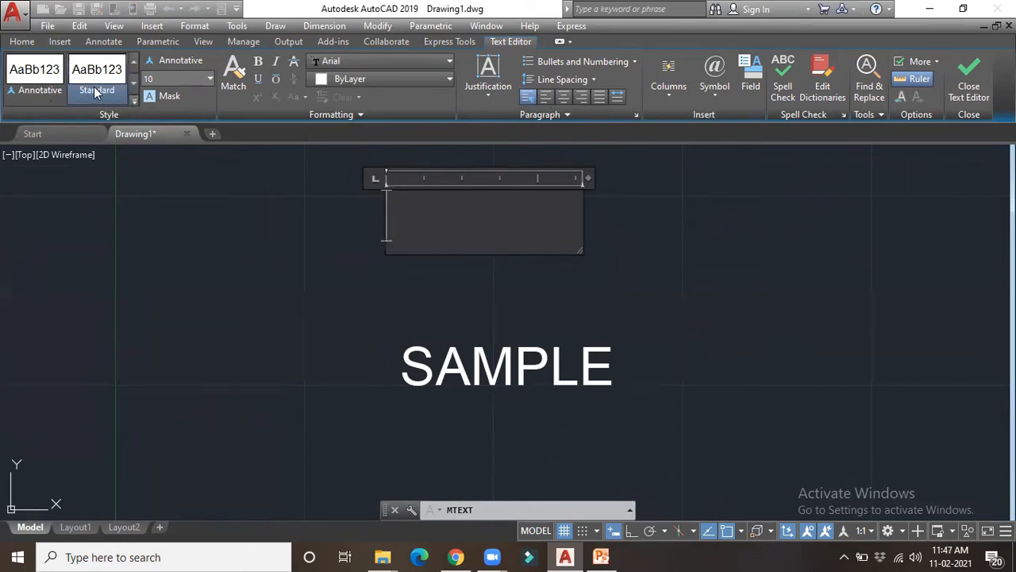
{"action": "left_click", "coordinate": [179, 78]}
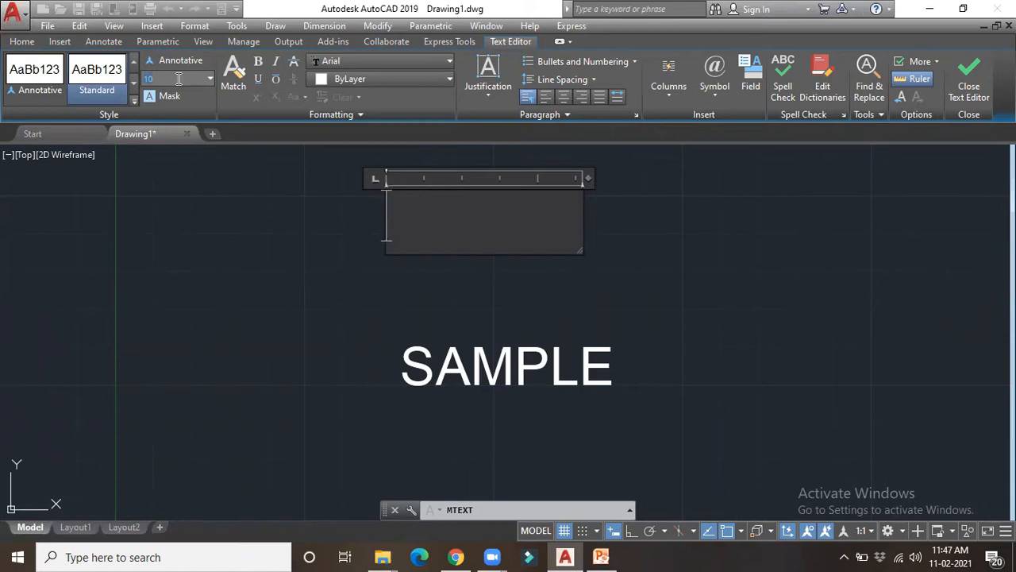
{"action": "type", "text": "15"}
{"action": "key", "text": "Return"}
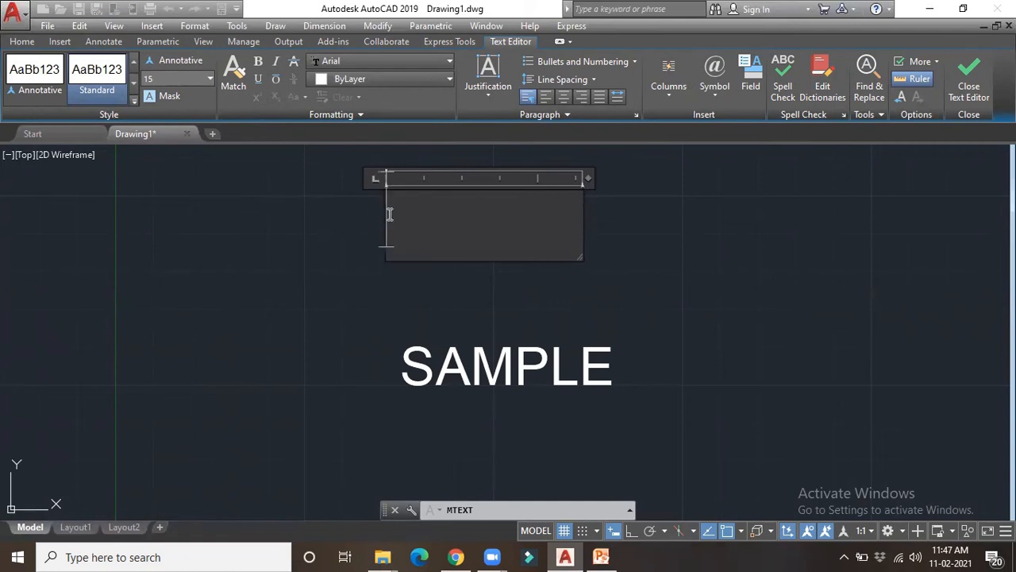
- Enter BIMLABS and ATC on two separate lines of the multiline text and close the text editor
{"action": "type", "text": "BIM"}
{"action": "type", "text": "LABS"}
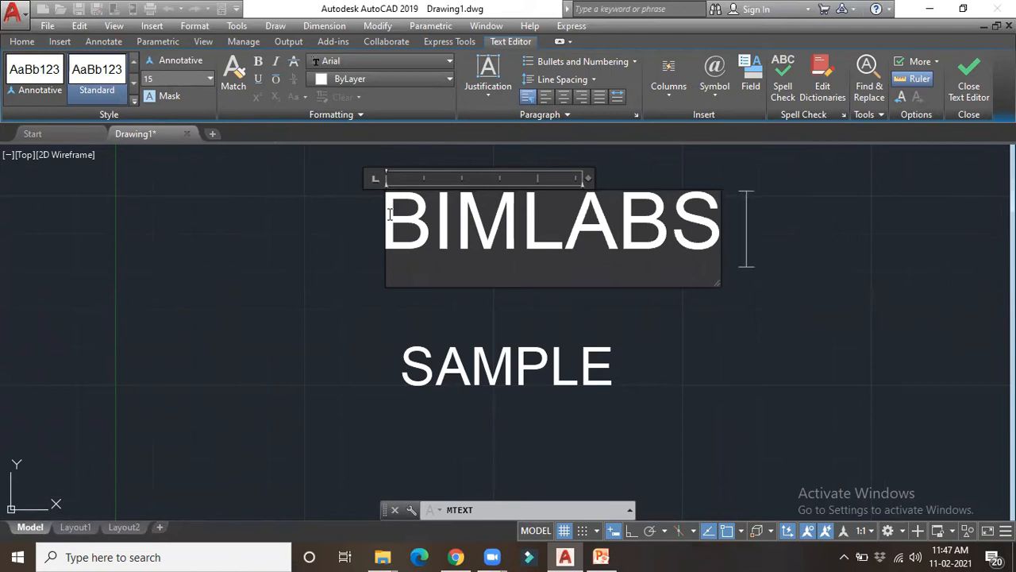
{"action": "key", "text": "Return"}
{"action": "type", "text": "ATC"}
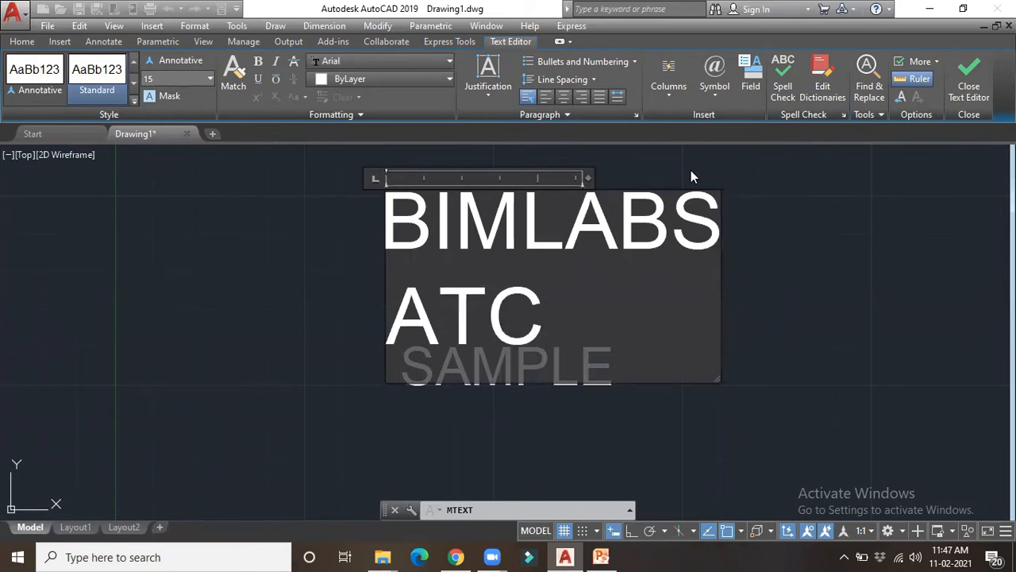
{"action": "left_click", "coordinate": [955, 100]}
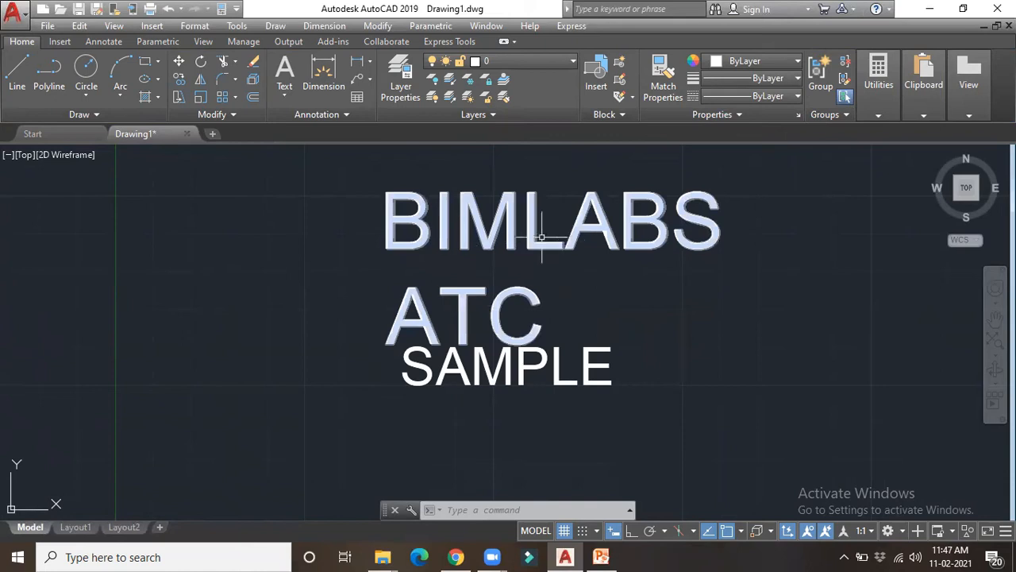
- Widen the column of the BIMLABS ATC multiline text so both words fit on one line, and deselect it
{"action": "left_click", "coordinate": [465, 290]}
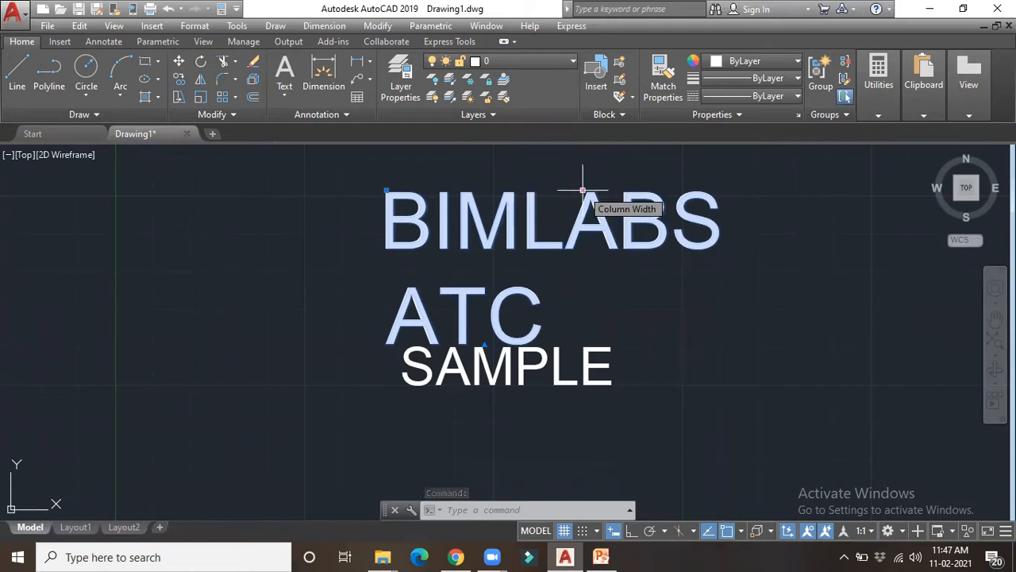
{"action": "scroll", "coordinate": [516, 242], "scroll_direction": "down", "scroll_amount": 4}
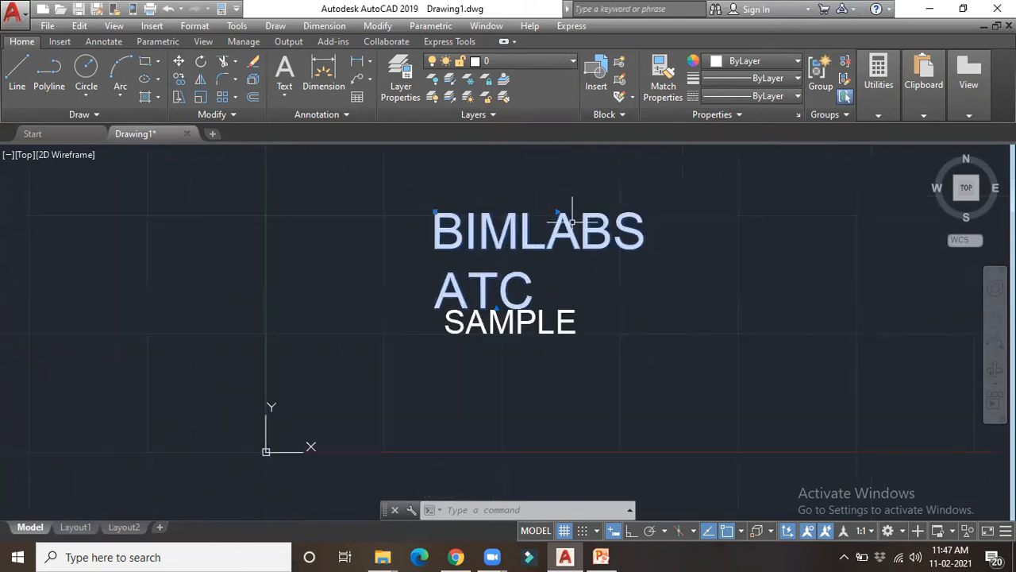
{"action": "scroll", "coordinate": [485, 251], "scroll_direction": "down", "scroll_amount": 4}
{"action": "scroll", "coordinate": [588, 226], "scroll_direction": "up", "scroll_amount": 4}
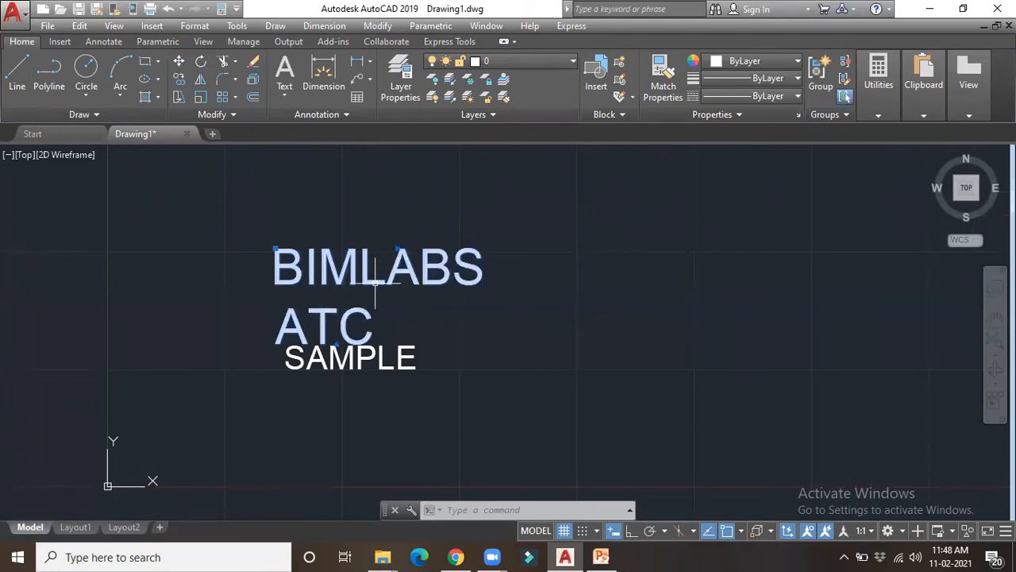
{"action": "left_click", "coordinate": [398, 247]}
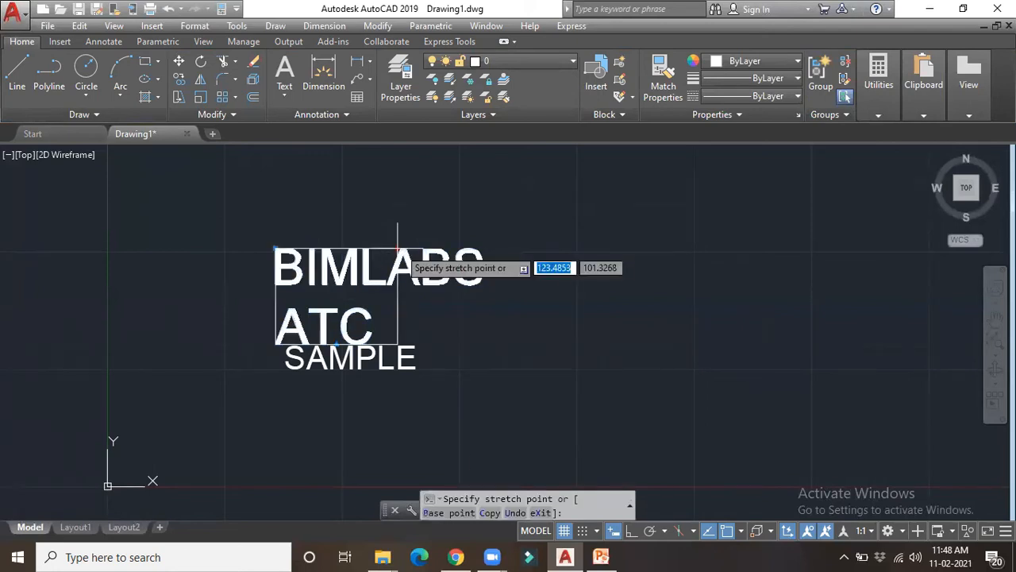
{"action": "left_click", "coordinate": [619, 243]}
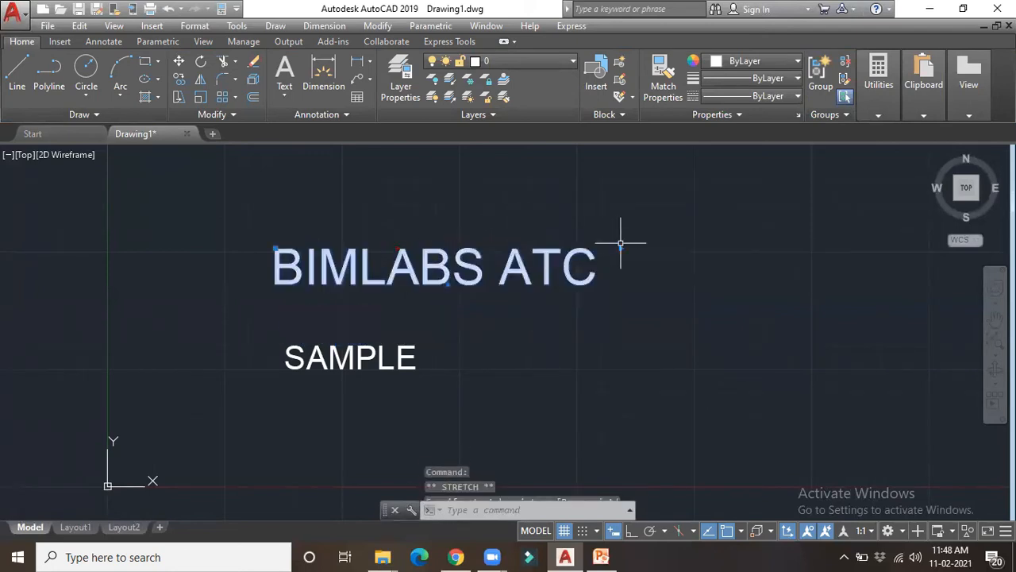
{"action": "left_click", "coordinate": [523, 308]}
{"action": "left_click", "coordinate": [524, 314]}
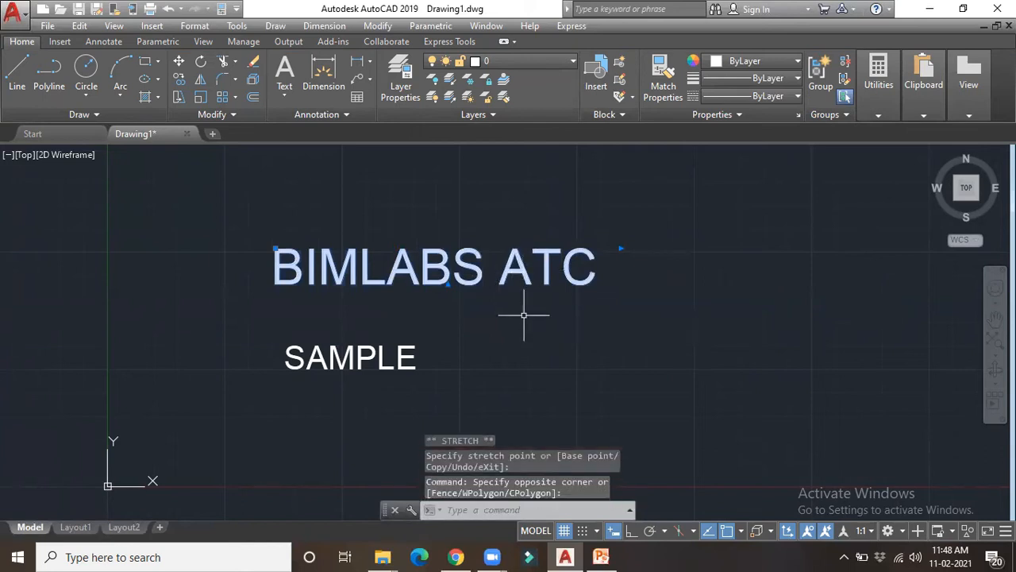
{"action": "key", "text": "Escape"}
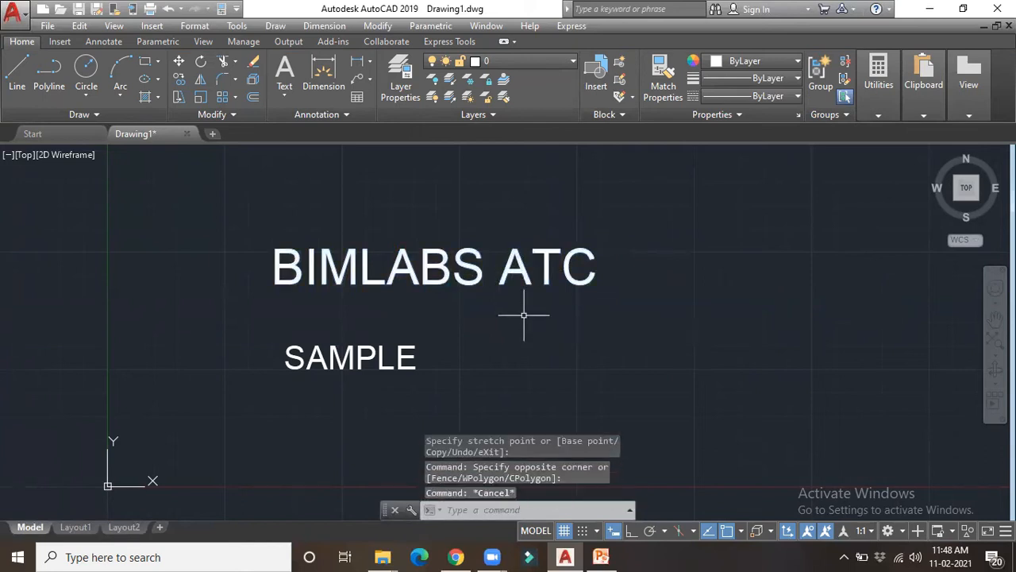
- Set the whole BIMLABS ATC text to height 10, bold and italic, and close the text editor
{"action": "double_click", "coordinate": [368, 277]}
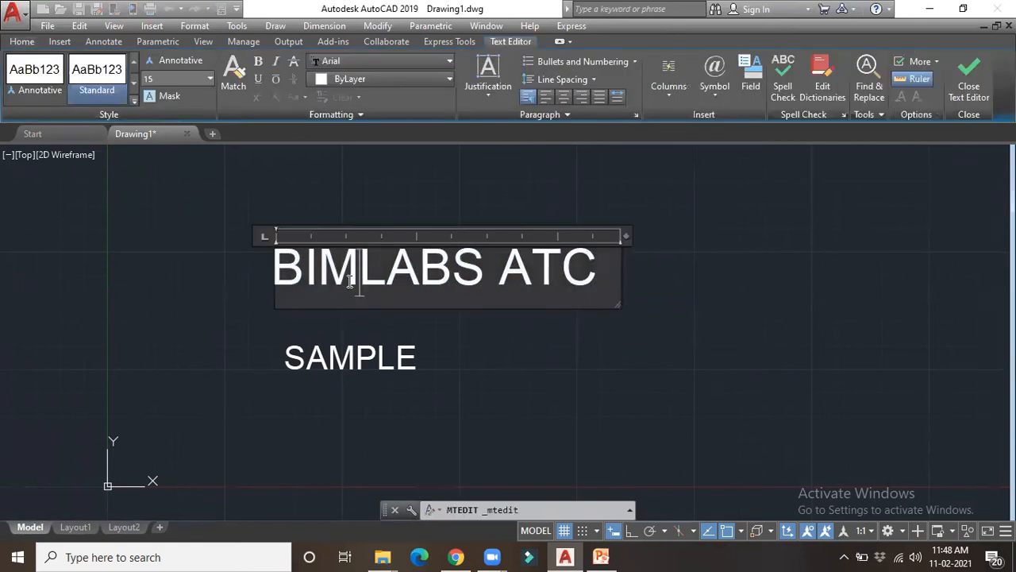
{"action": "left_click_drag", "start_coordinate": [597, 269], "coordinate": [278, 256]}
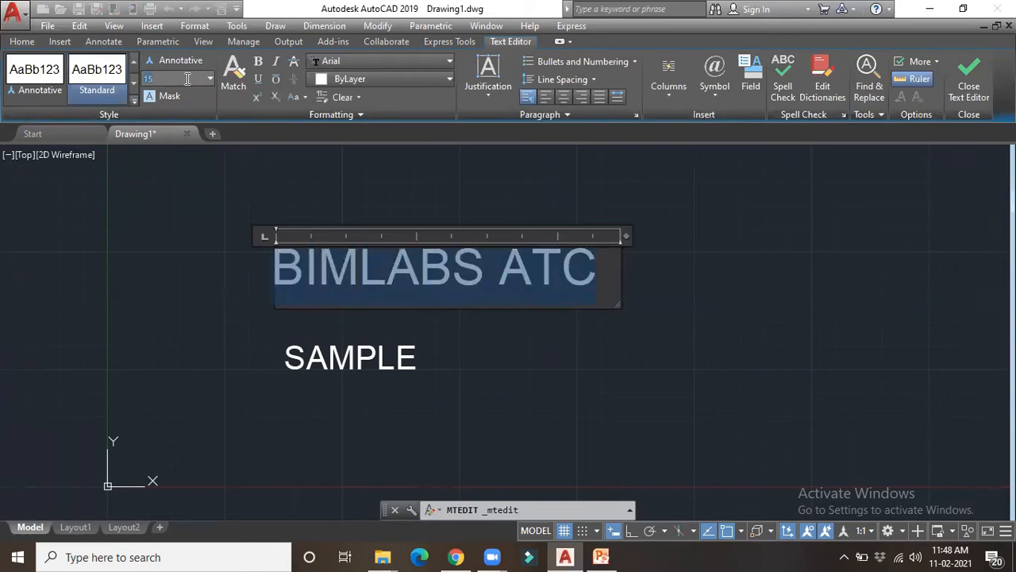
{"action": "key", "text": "Return"}
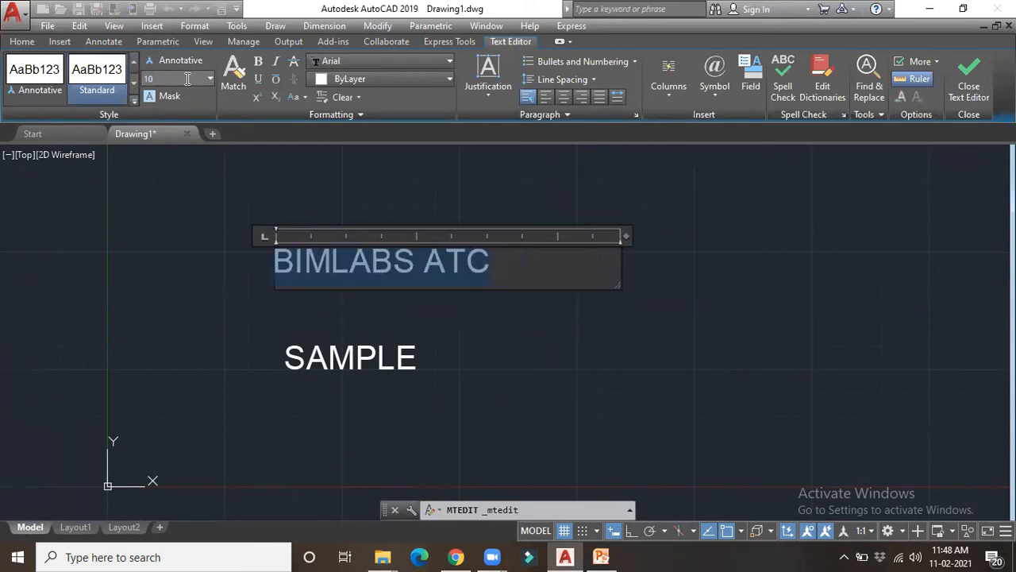
{"action": "left_click", "coordinate": [259, 62]}
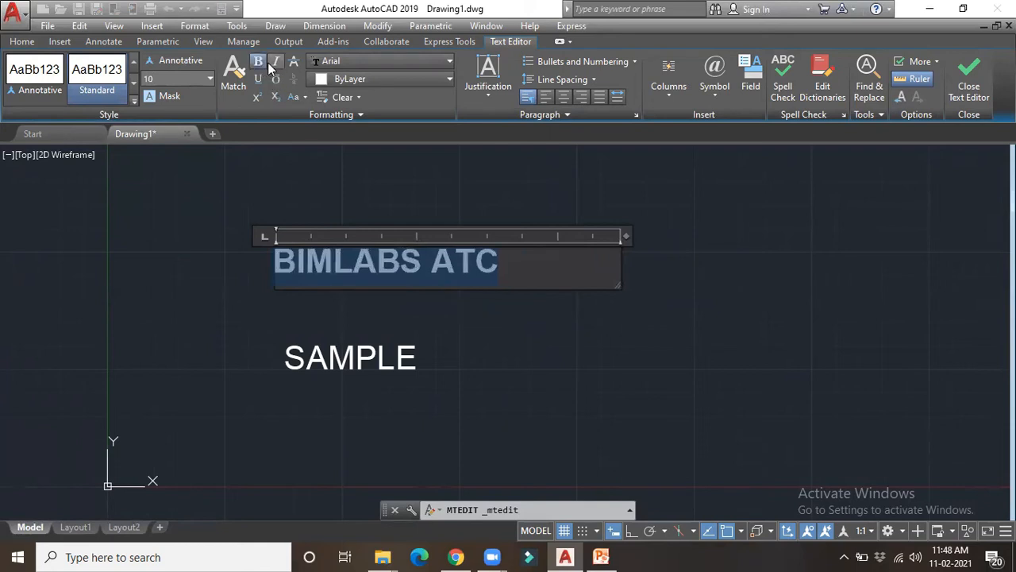
{"action": "left_click", "coordinate": [276, 62]}
{"action": "left_click", "coordinate": [381, 64]}
{"action": "left_click", "coordinate": [381, 64]}
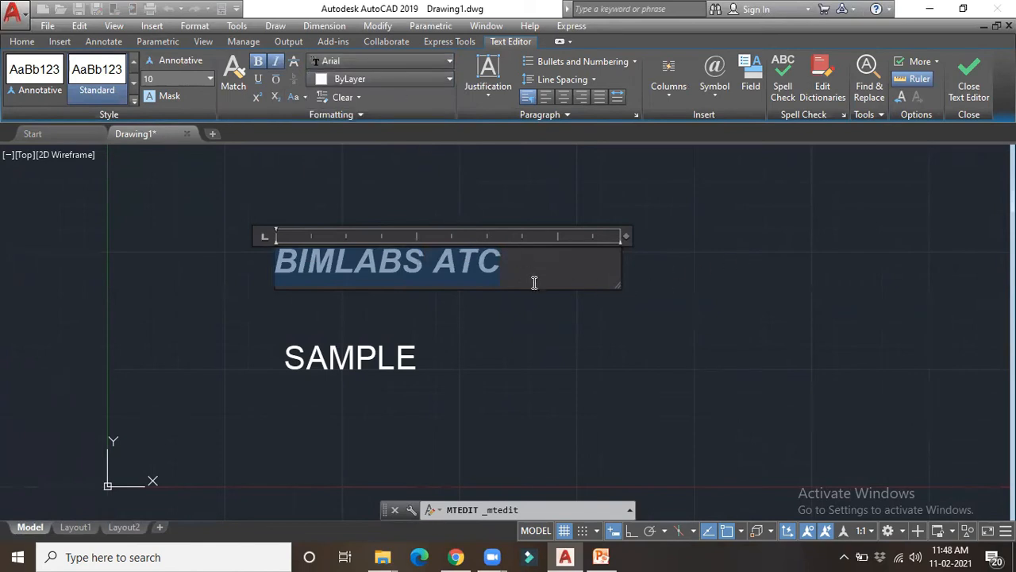
{"action": "left_click", "coordinate": [968, 80]}
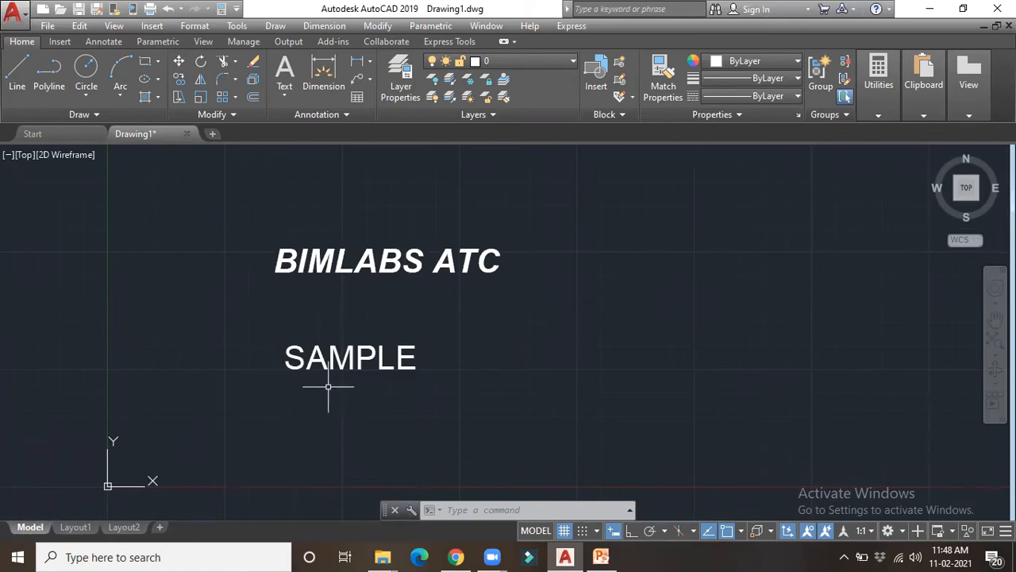
- Convert the single-line SAMPLE text to multiline text with the TXT2MTXT command
{"action": "scroll", "coordinate": [328, 387], "scroll_direction": "up", "scroll_amount": 2}
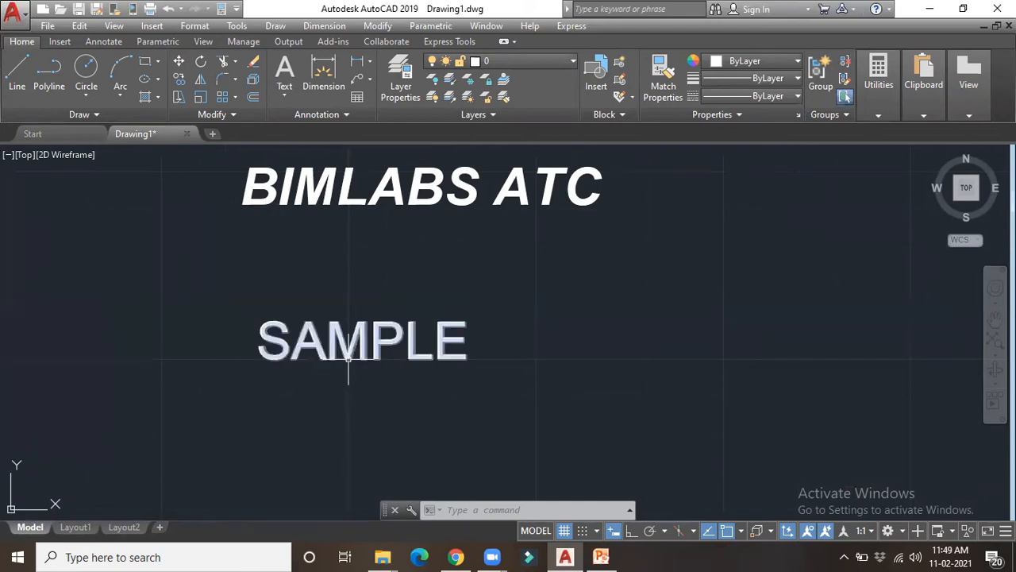
{"action": "type", "text": "txt2"}
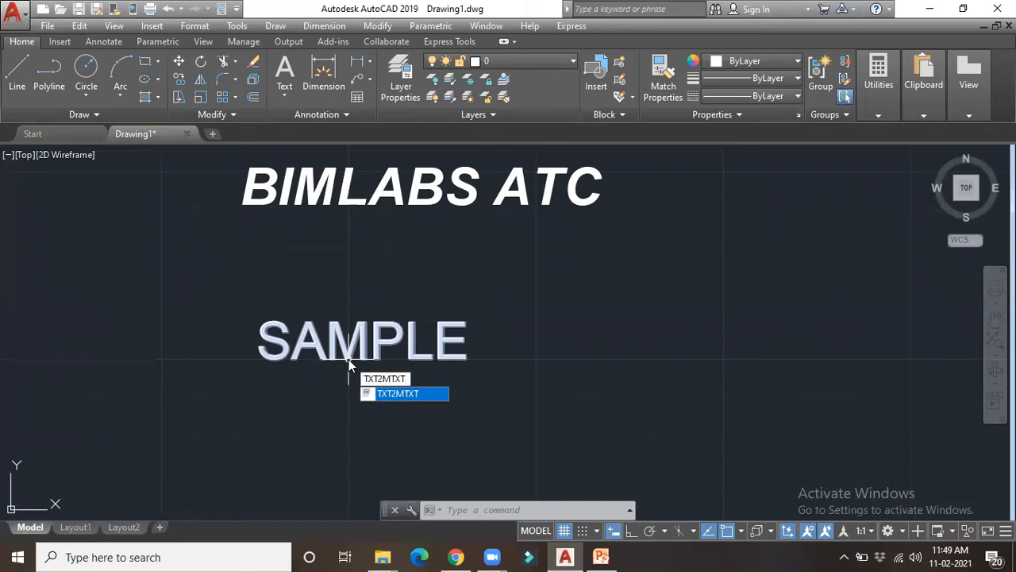
{"action": "key", "text": "Return"}
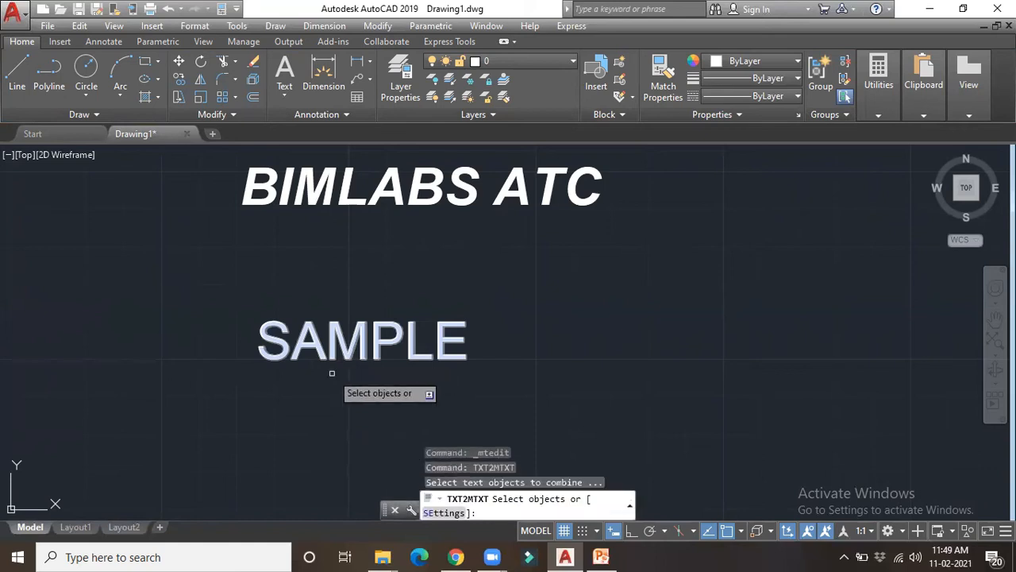
{"action": "left_click", "coordinate": [335, 349]}
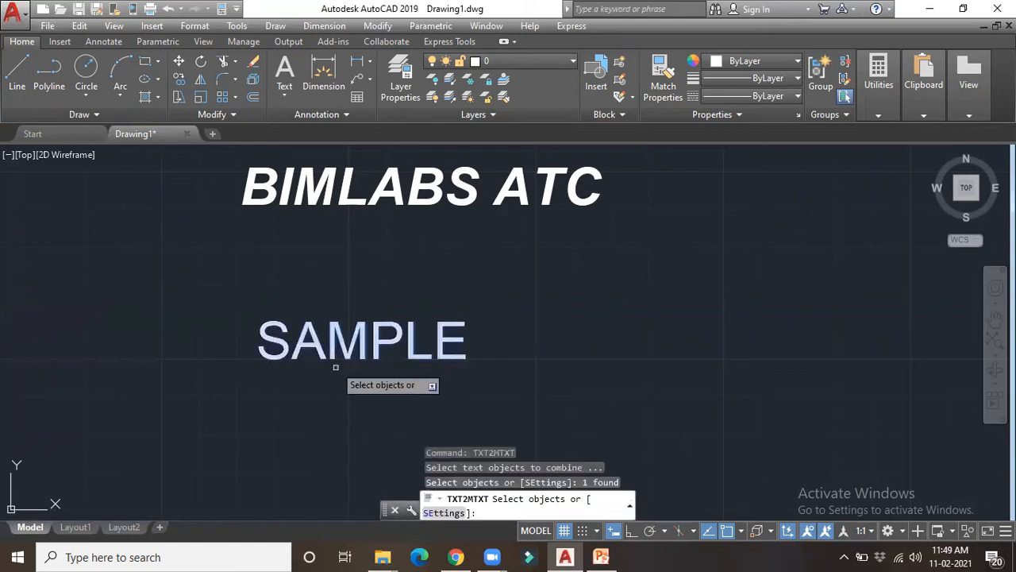
{"action": "key", "text": "Return"}
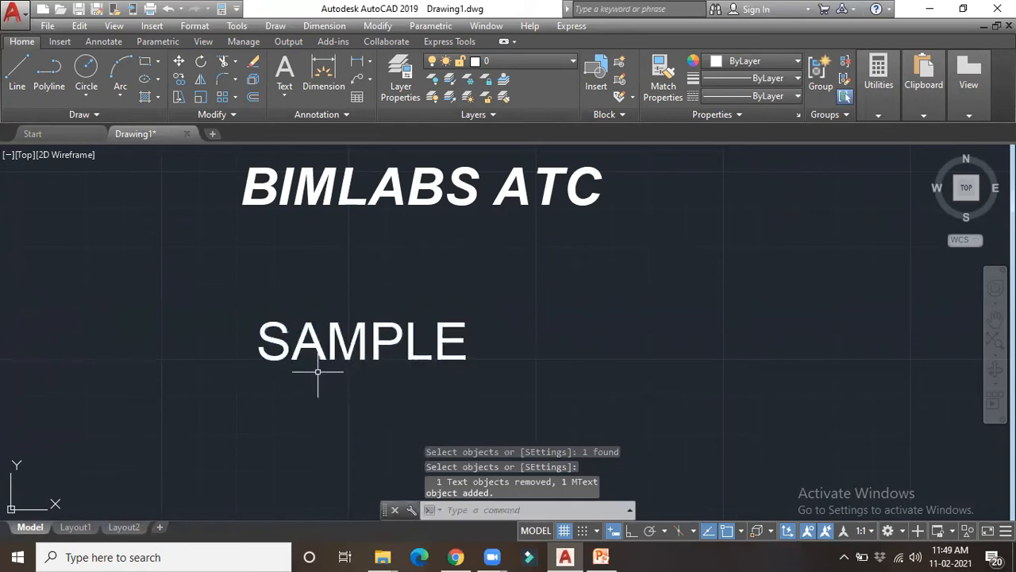
- Underline the whole word SAMPLE in the multiline text editor and close the editor
{"action": "left_click", "coordinate": [318, 359]}
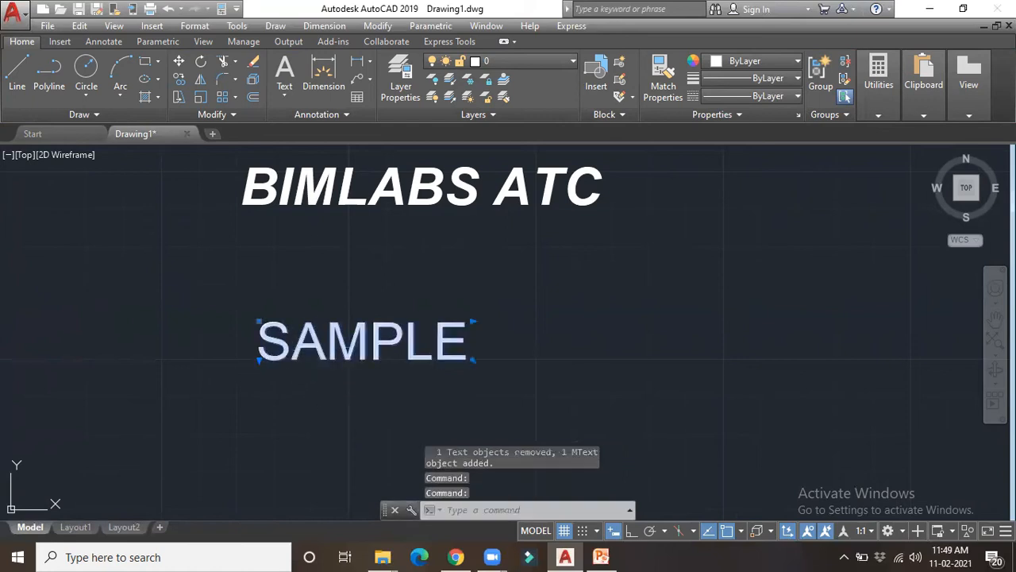
{"action": "double_click", "coordinate": [318, 349]}
{"action": "left_click_drag", "start_coordinate": [467, 343], "coordinate": [274, 339]}
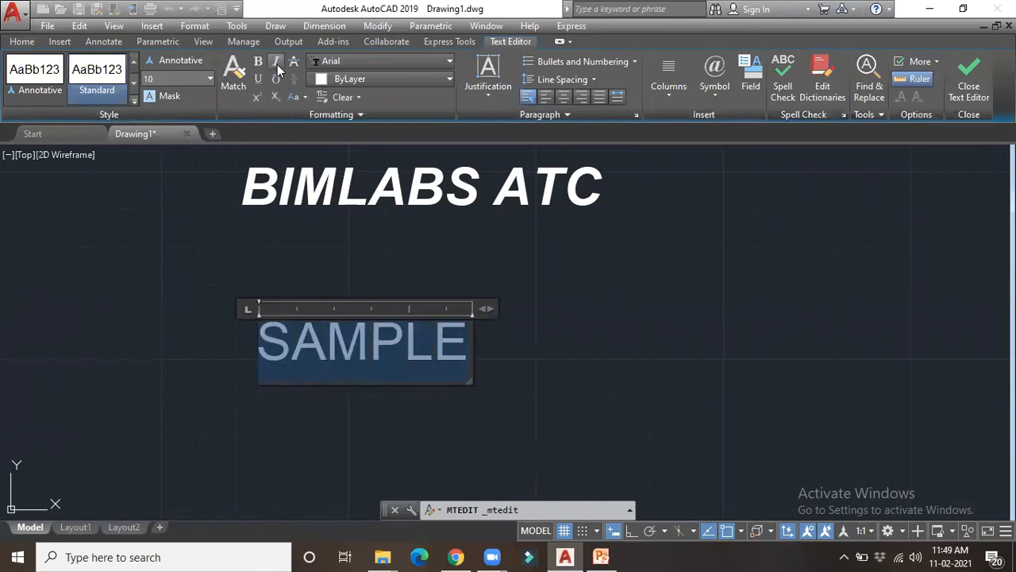
{"action": "left_click", "coordinate": [257, 83]}
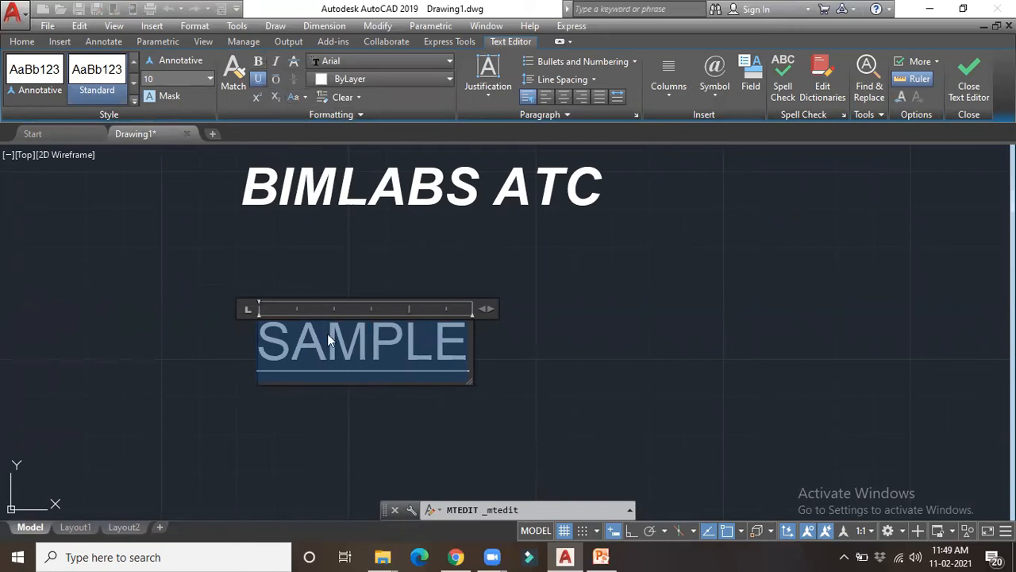
{"action": "left_click", "coordinate": [957, 95]}
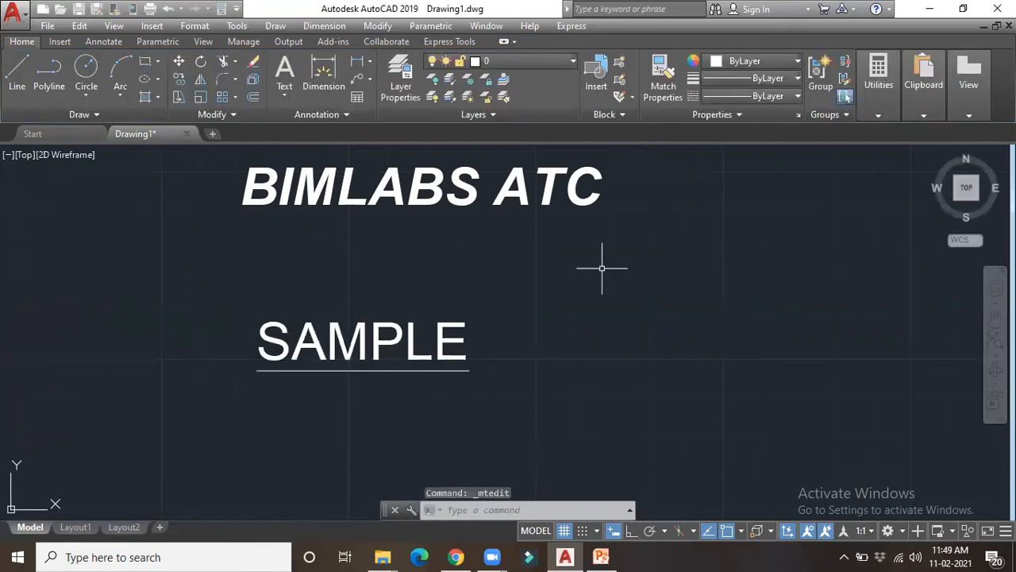
{"action": "scroll", "coordinate": [602, 270], "scroll_direction": "down", "scroll_amount": 2}
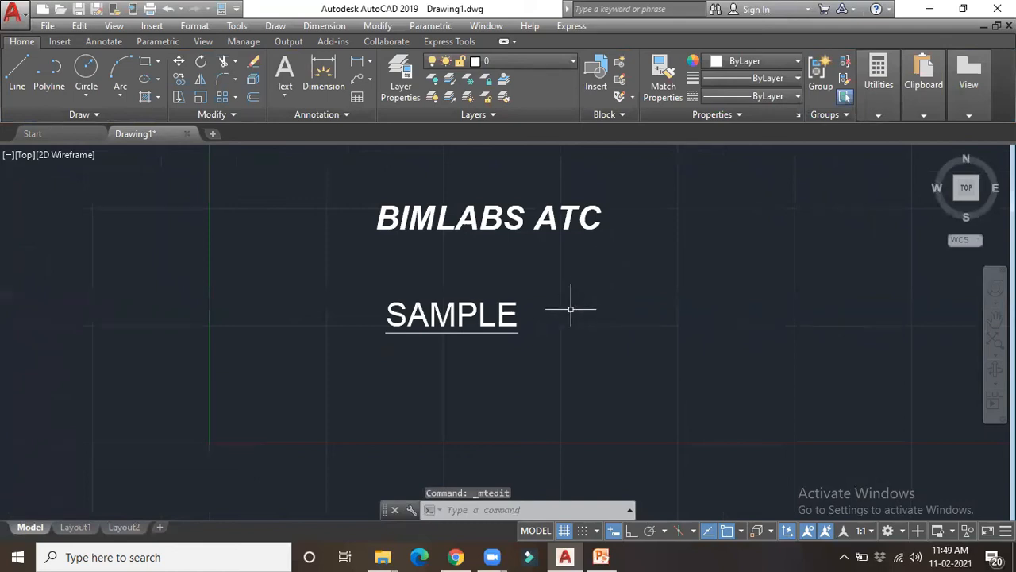
{"action": "scroll", "coordinate": [570, 309], "scroll_direction": "down", "scroll_amount": 1}
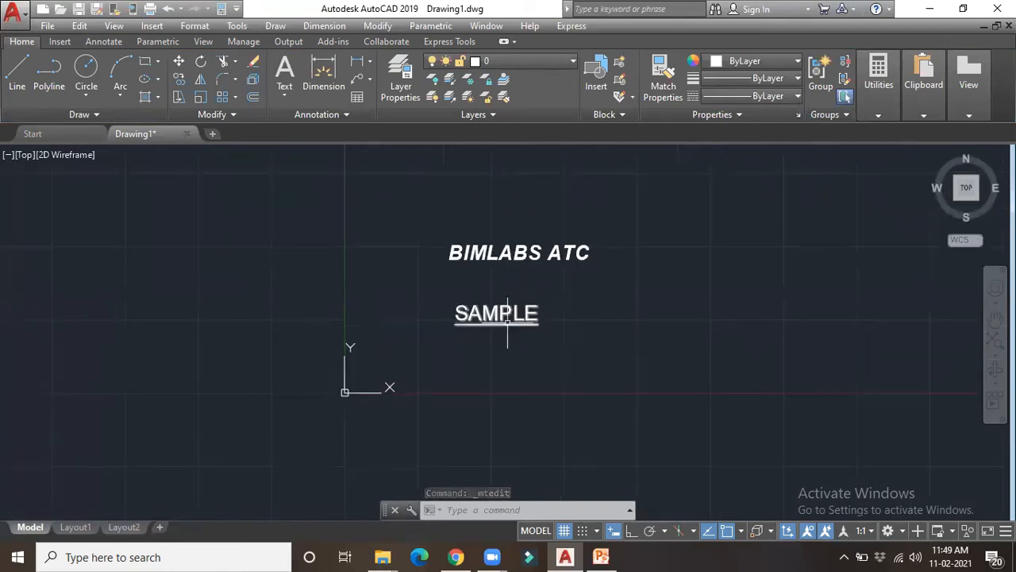
{"action": "scroll", "coordinate": [454, 326], "scroll_direction": "up", "scroll_amount": 2}
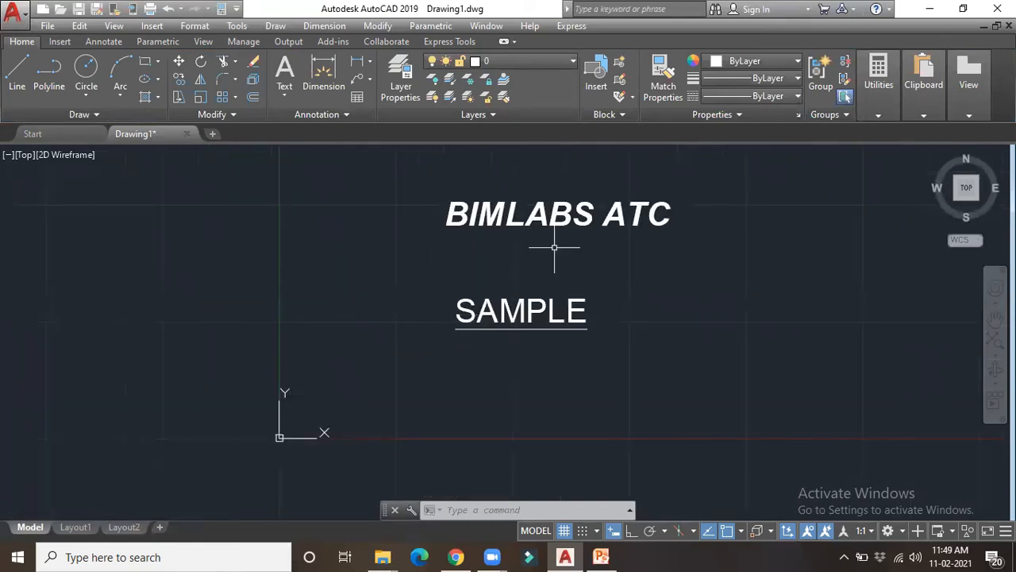
{"action": "double_click", "coordinate": [481, 218]}
- Create a new text style named sample in the Text Style settings
{"action": "left_click", "coordinate": [202, 30]}
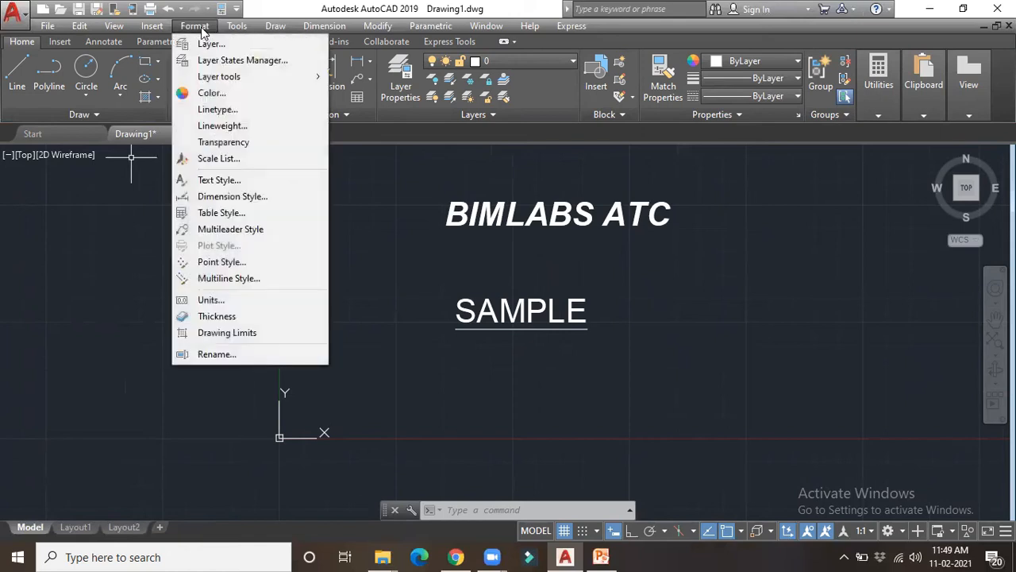
{"action": "left_click", "coordinate": [208, 181]}
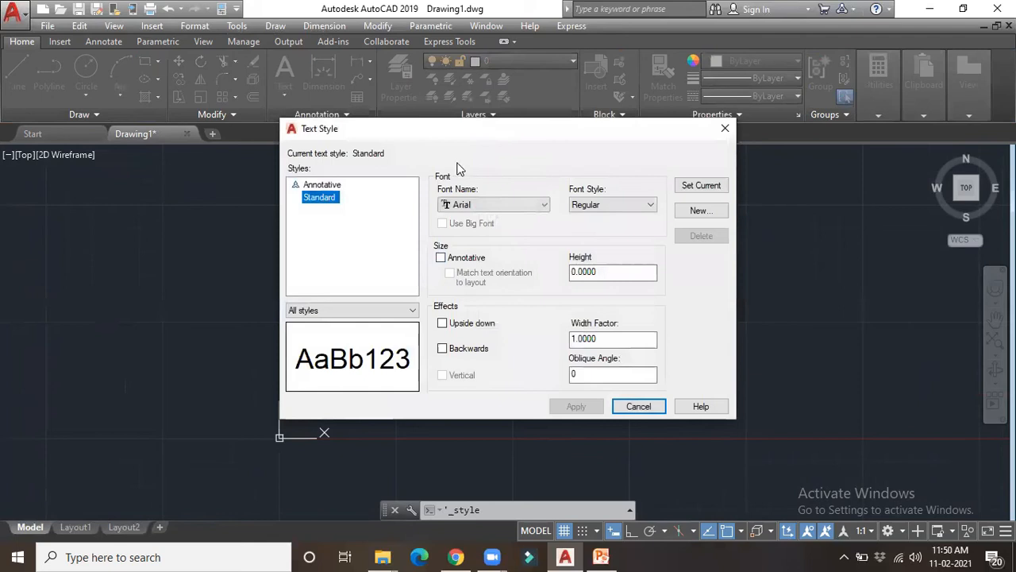
{"action": "left_click_drag", "start_coordinate": [302, 132], "coordinate": [255, 165]}
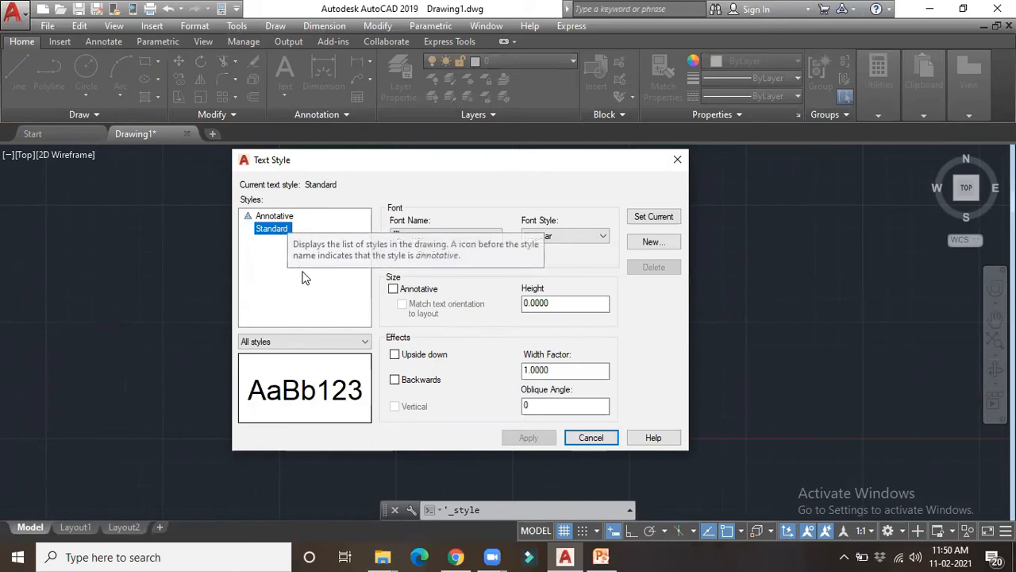
{"action": "left_click", "coordinate": [648, 243]}
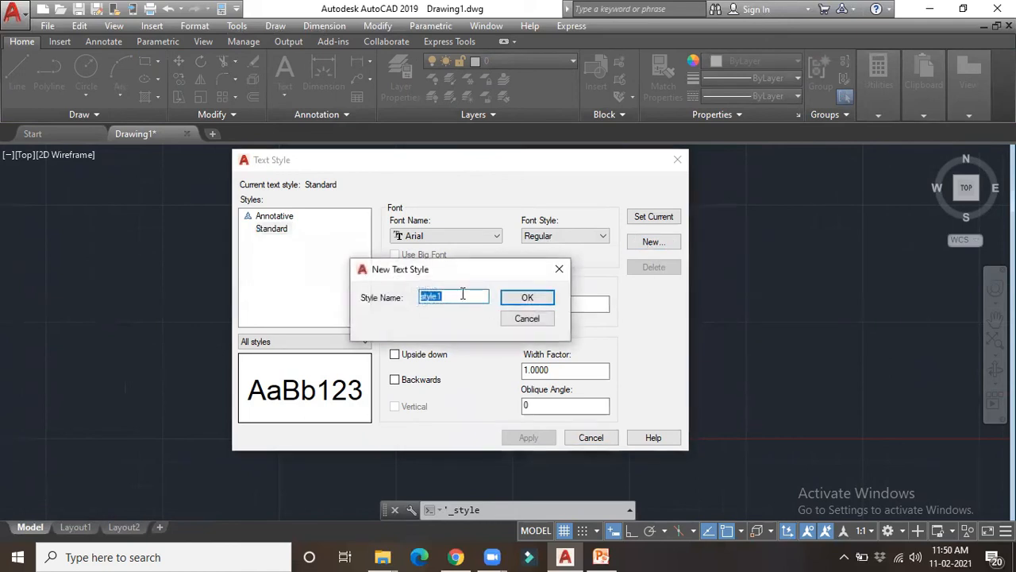
{"action": "type", "text": "saa"}
{"action": "left_click", "coordinate": [512, 307]}
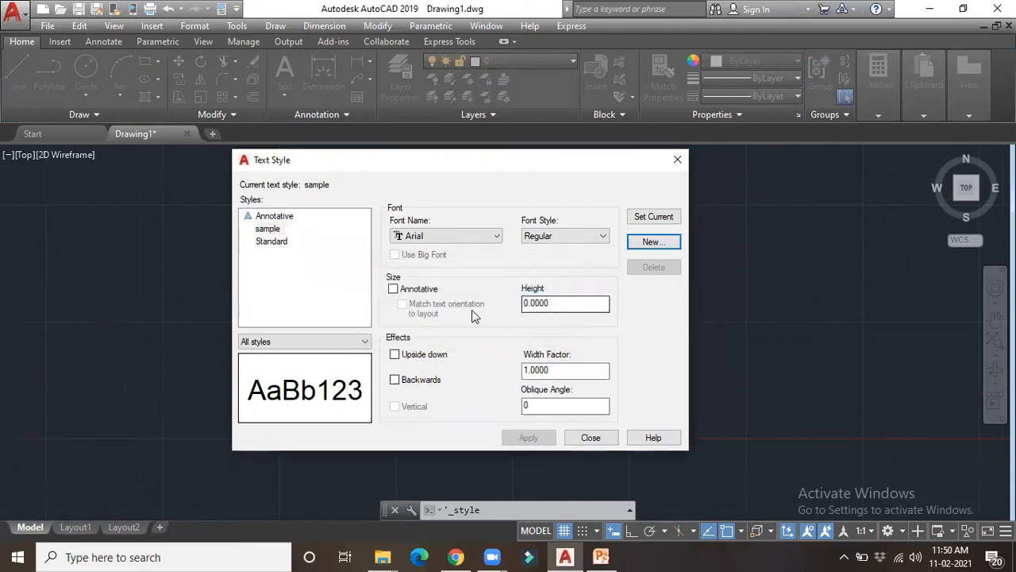
- Set the sample text style's font to Times New Roman with the Italic font style
{"action": "left_click", "coordinate": [274, 229]}
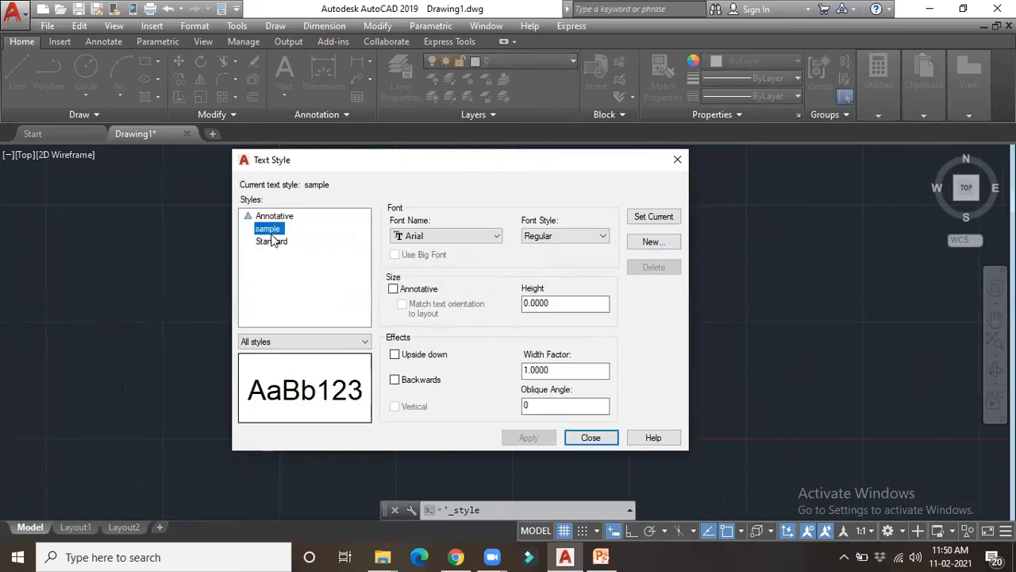
{"action": "left_click", "coordinate": [431, 238]}
{"action": "left_click", "coordinate": [427, 248]}
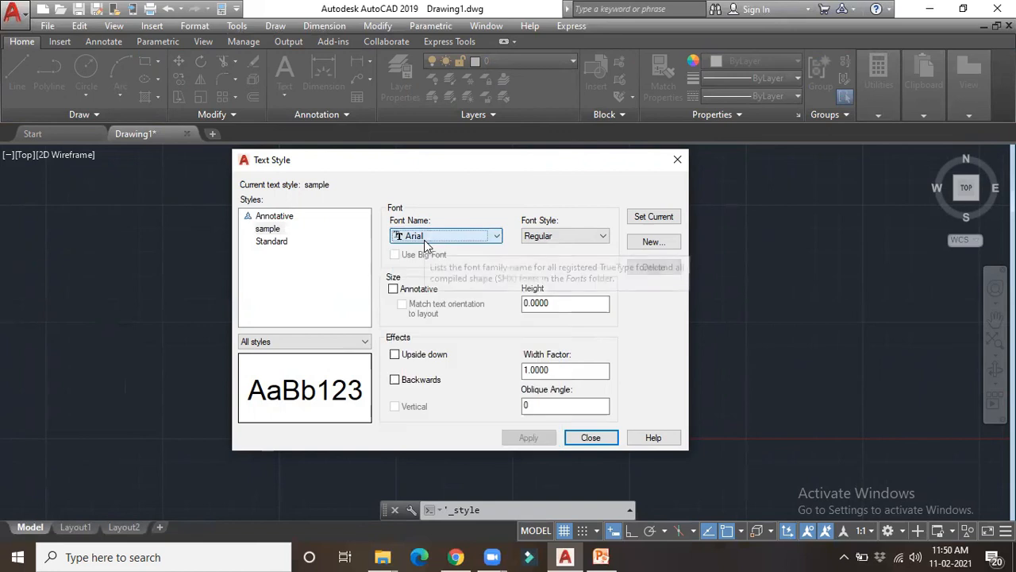
{"action": "left_click", "coordinate": [425, 247]}
{"action": "scroll", "coordinate": [435, 364], "scroll_direction": "down", "scroll_amount": 4}
{"action": "scroll", "coordinate": [436, 364], "scroll_direction": "down", "scroll_amount": 12}
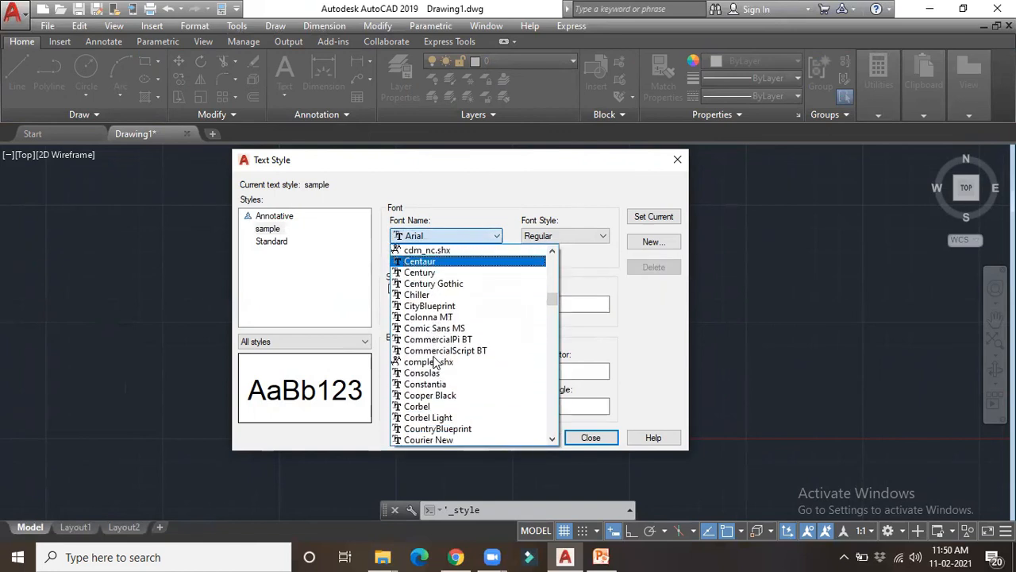
{"action": "key", "text": "t"}
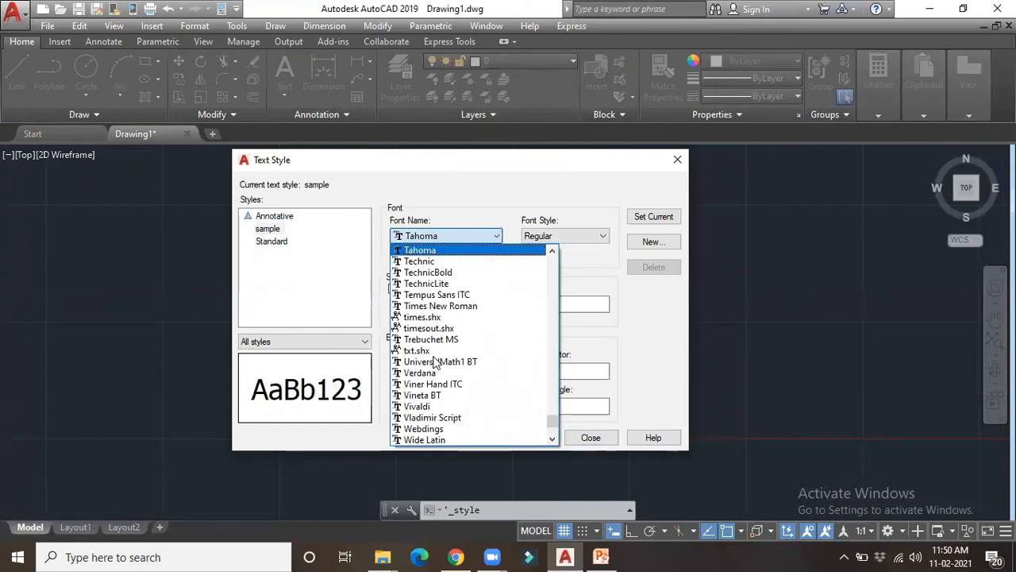
{"action": "key", "text": "i"}
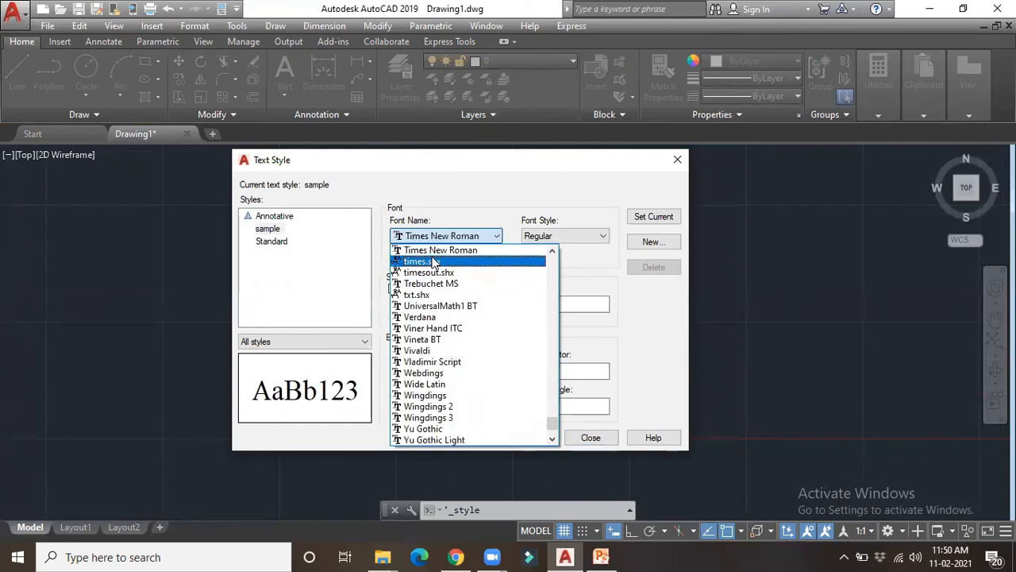
{"action": "left_click", "coordinate": [463, 251]}
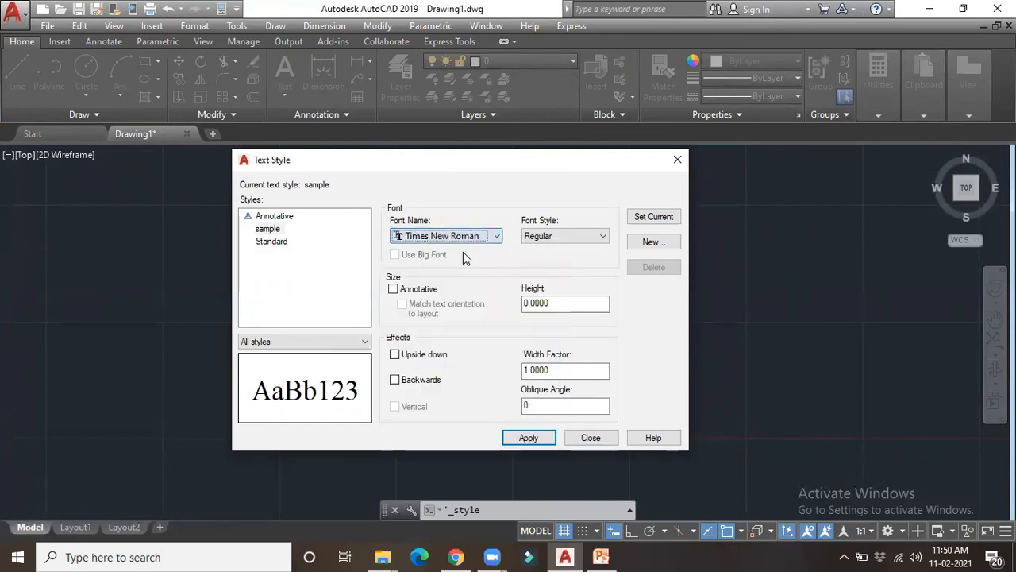
{"action": "left_click", "coordinate": [580, 237]}
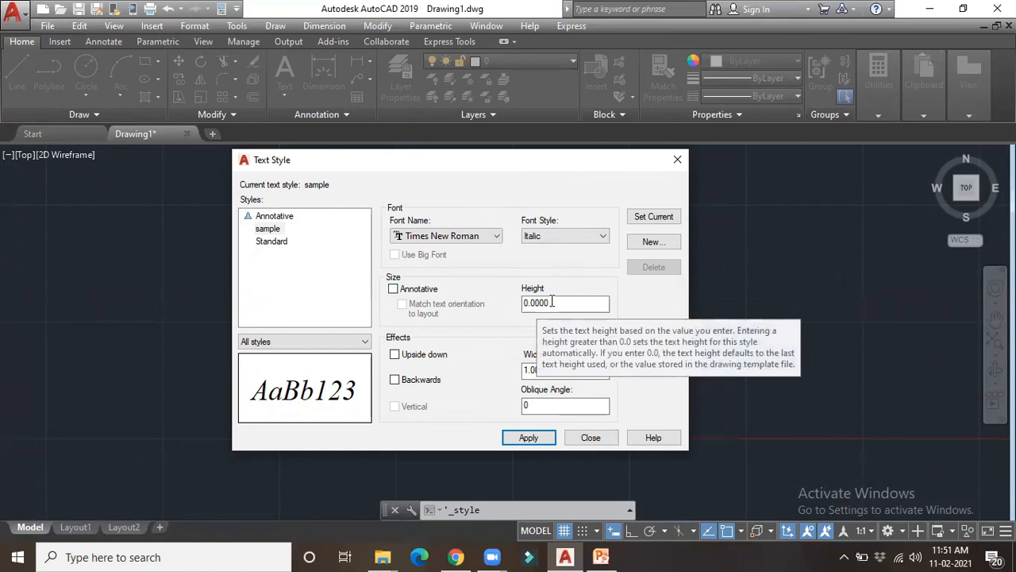
- Keep the sample style non-annotative, set its text height to 15 and apply the change
{"action": "left_click", "coordinate": [396, 290]}
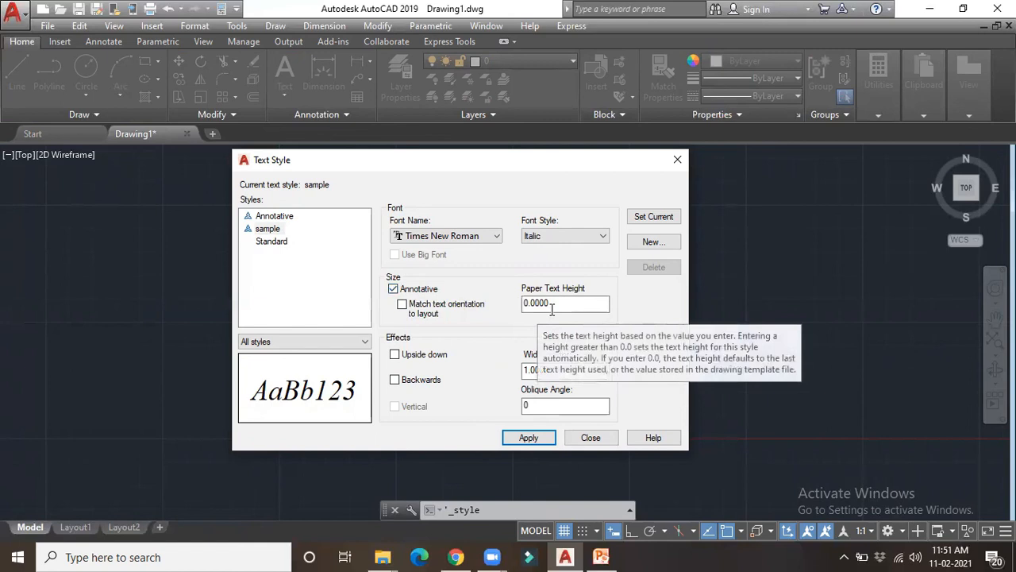
{"action": "left_click", "coordinate": [393, 288]}
{"action": "left_click", "coordinate": [552, 303]}
{"action": "left_click_drag", "start_coordinate": [552, 303], "coordinate": [525, 303]}
{"action": "type", "text": "15"}
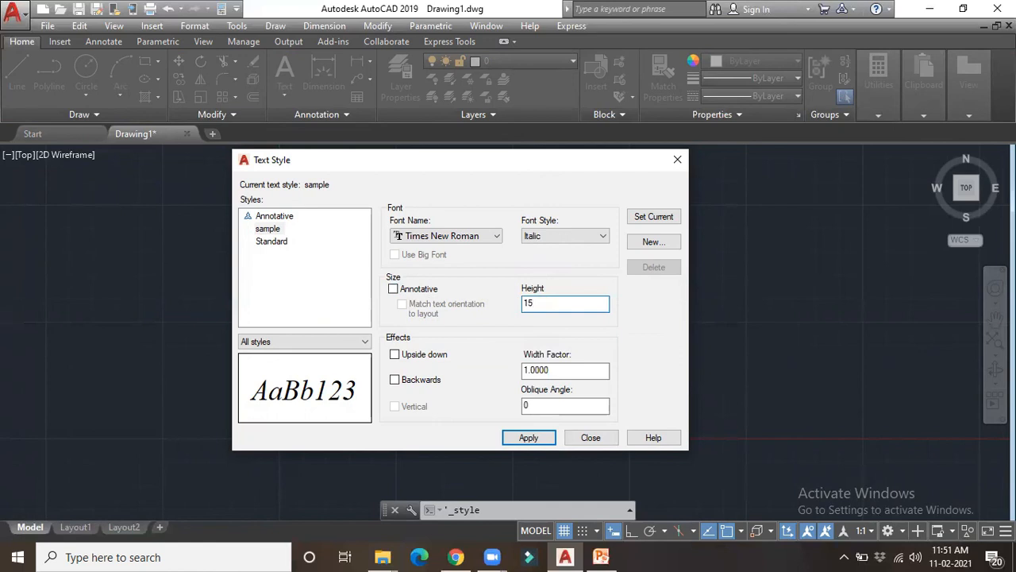
{"action": "key", "text": "Return"}
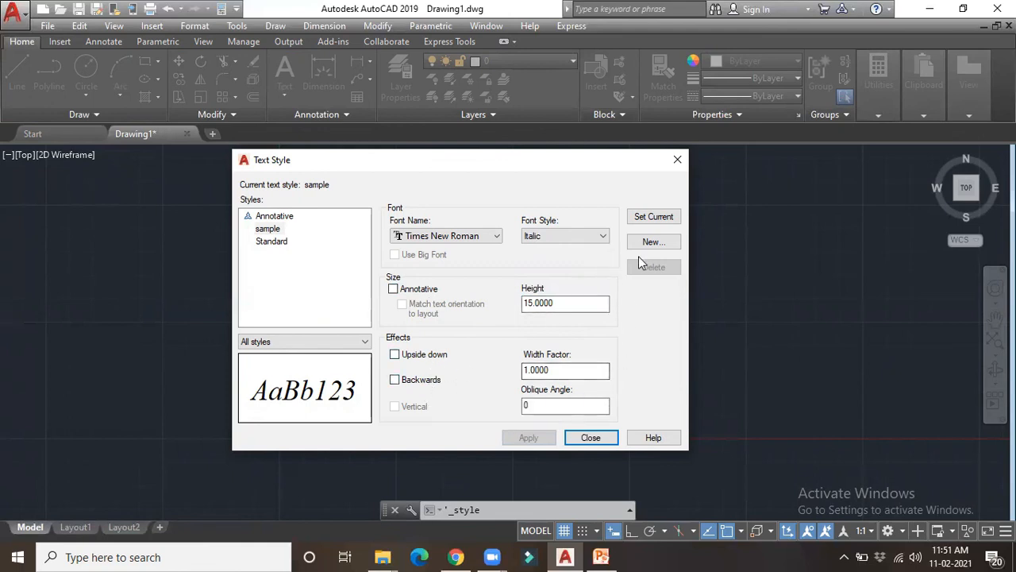
- Make the sample text style current and close the Text Style settings
{"action": "left_click", "coordinate": [268, 229]}
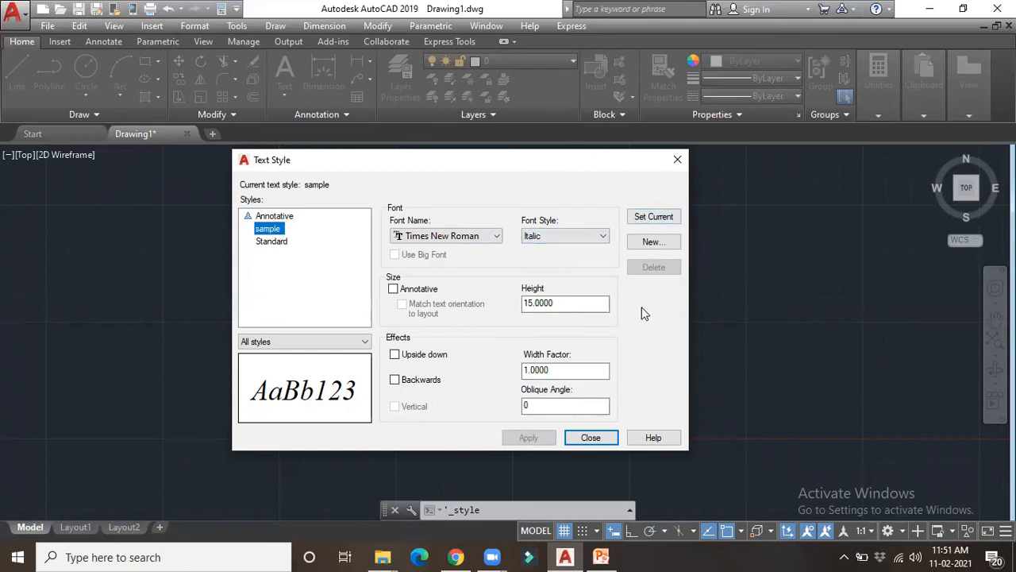
{"action": "left_click", "coordinate": [666, 223]}
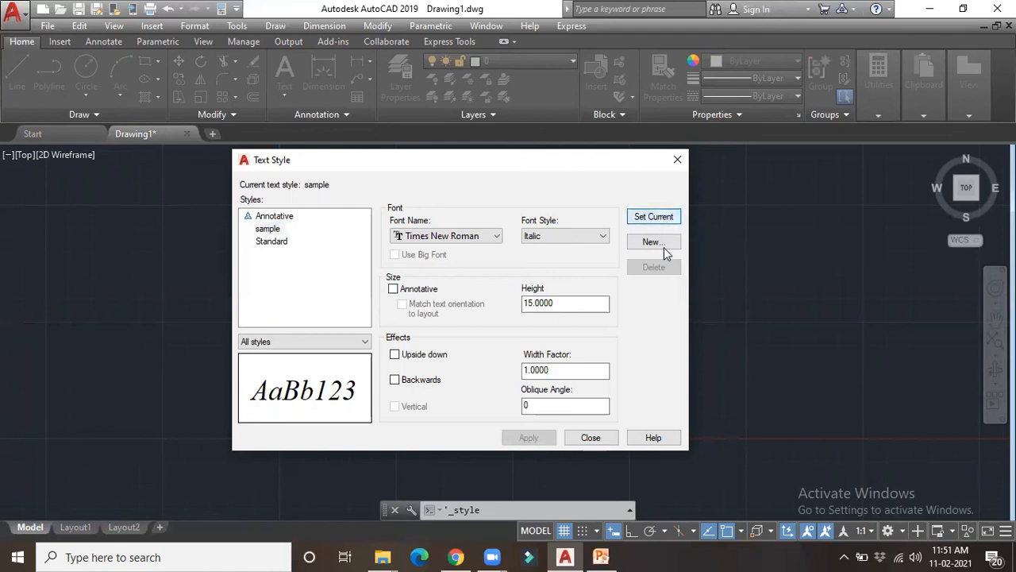
{"action": "left_click", "coordinate": [610, 439]}
- Start a multiline text and define its frame in the empty area to the right of SAMPLE, below BIMLABS ATC
{"action": "left_click", "coordinate": [285, 76]}
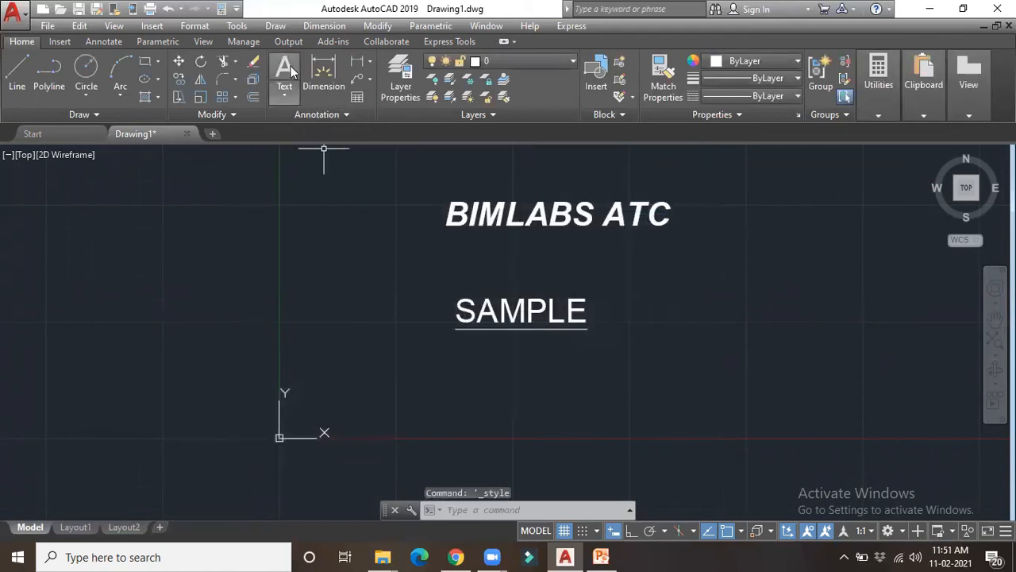
{"action": "scroll", "coordinate": [714, 251], "scroll_direction": "up", "scroll_amount": 2}
{"action": "left_click", "coordinate": [649, 253]}
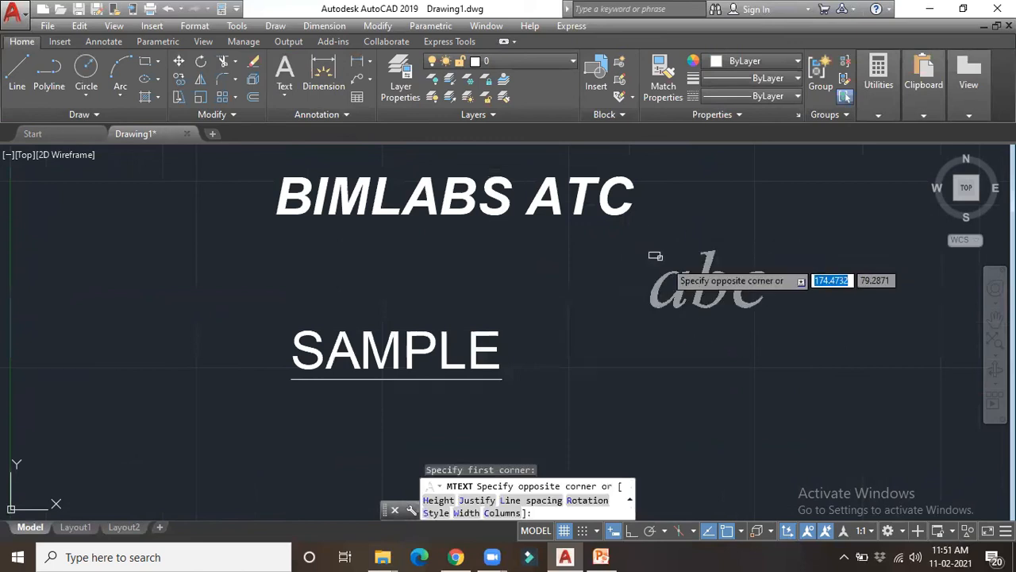
{"action": "left_click", "coordinate": [926, 343]}
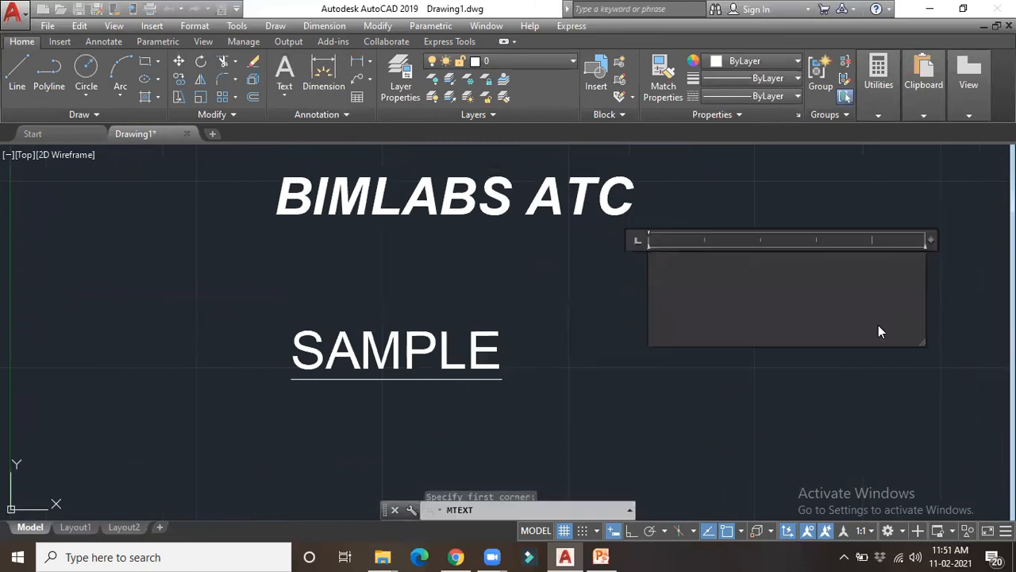